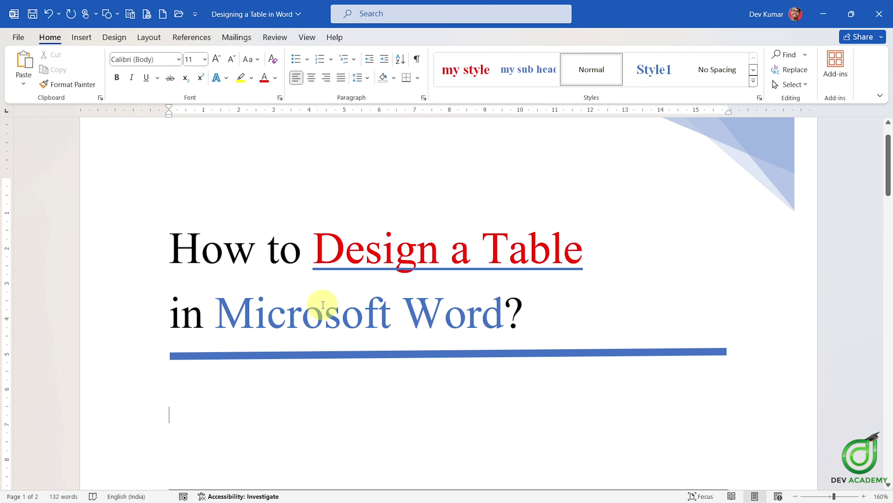
Step: Place the cursor in the enrollment table's Undergraduate cell and show the Table Design options
scroll(320, 309, down, 10)
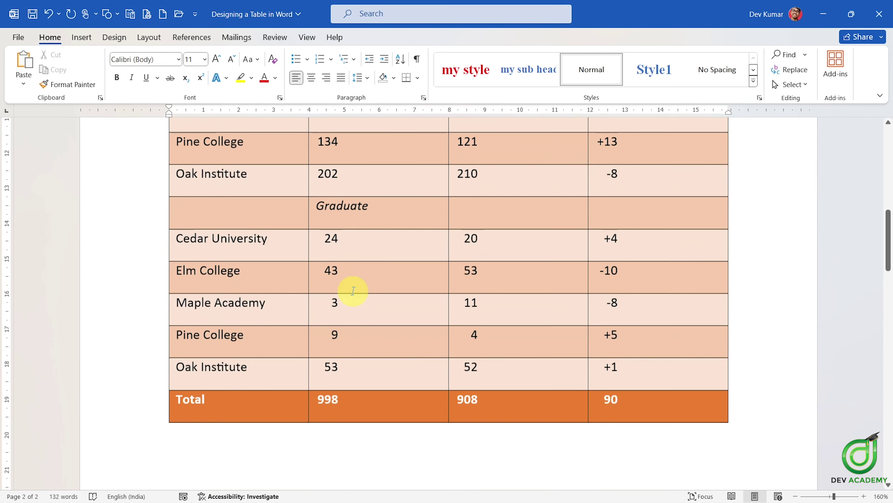
scroll(399, 285, up, 1)
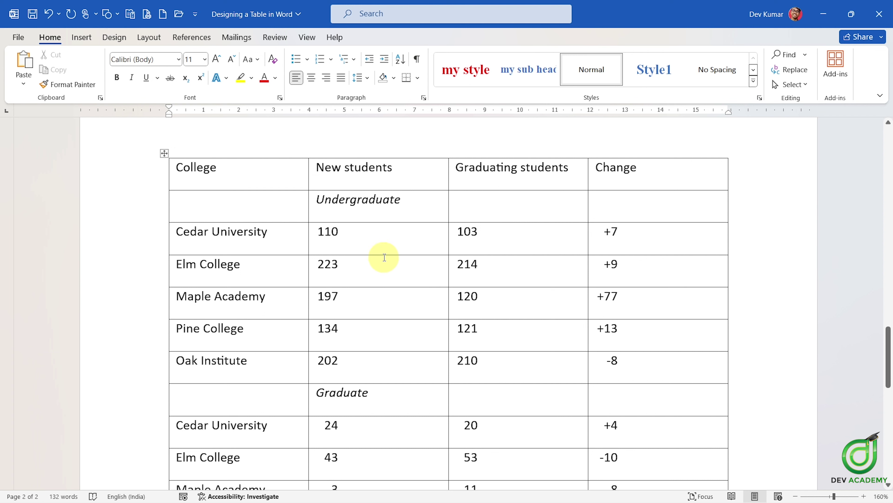
scroll(384, 257, up, 3)
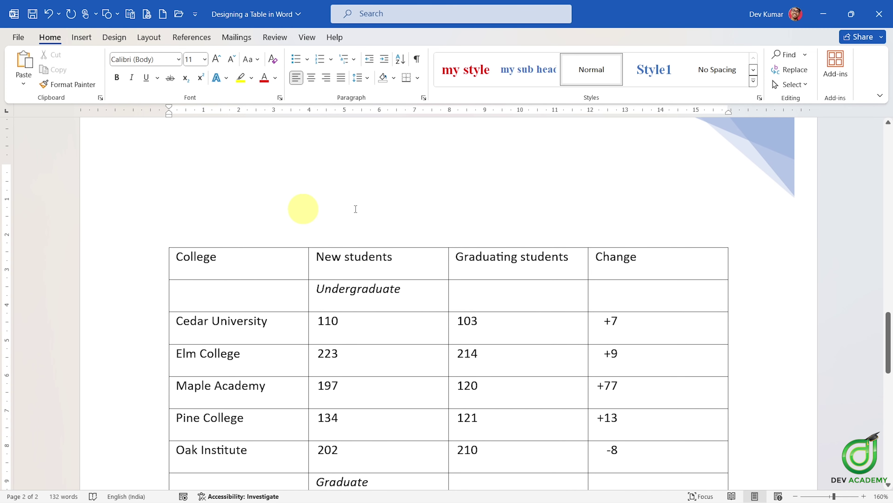
click(240, 217)
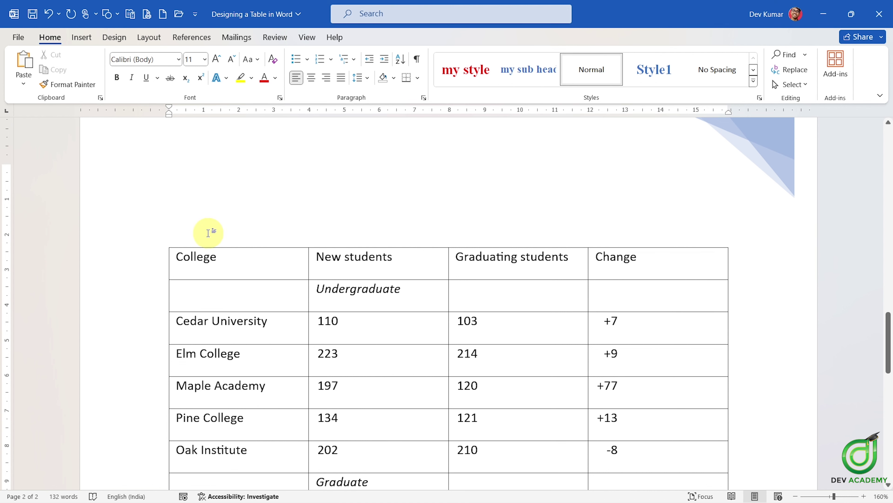
scroll(307, 228, down, 1)
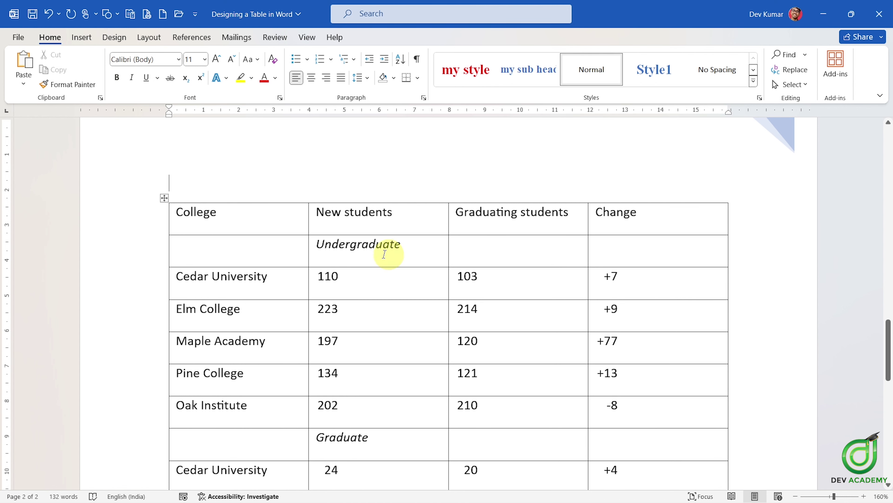
click(408, 249)
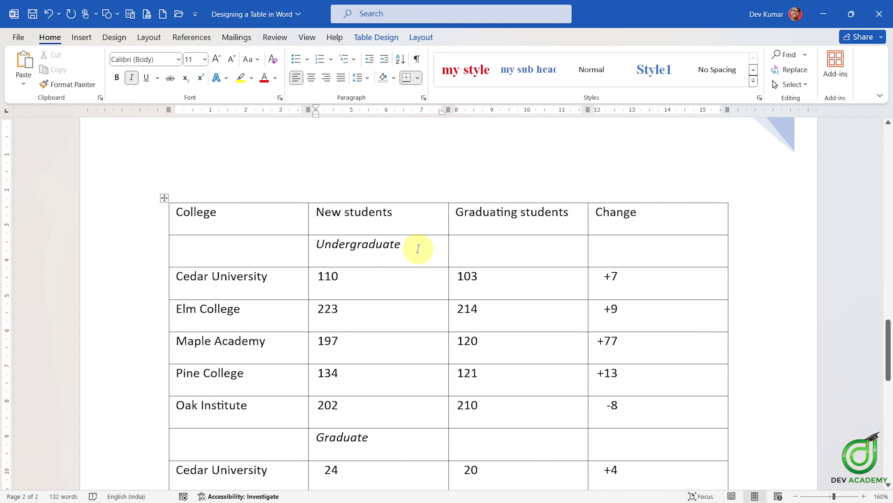
scroll(415, 248, up, 2)
click(331, 222)
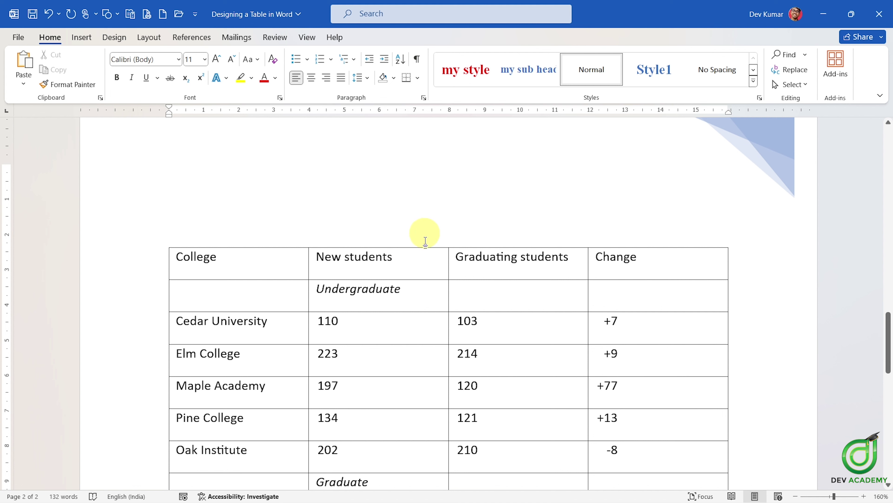
click(419, 303)
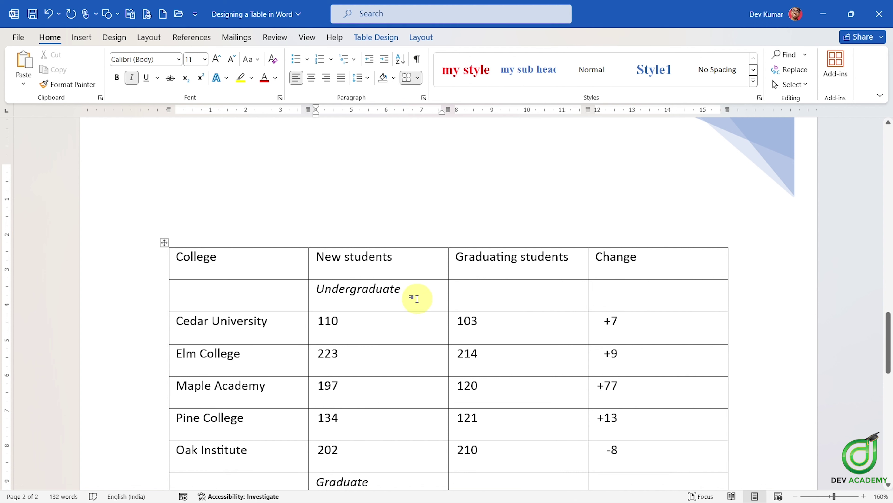
scroll(393, 299, down, 2)
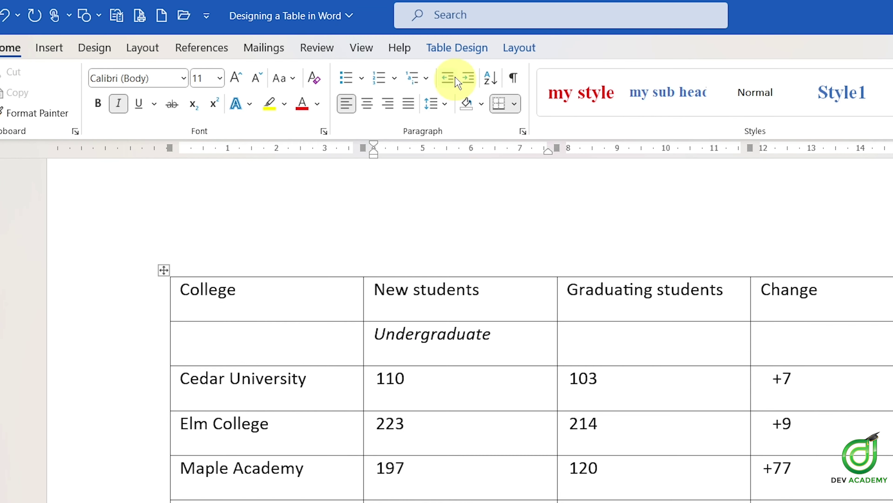
click(376, 40)
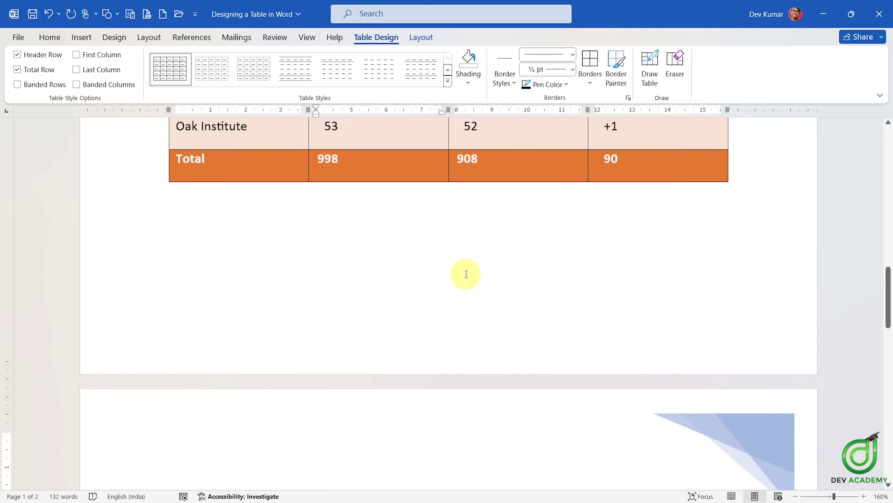
scroll(443, 287, down, 3)
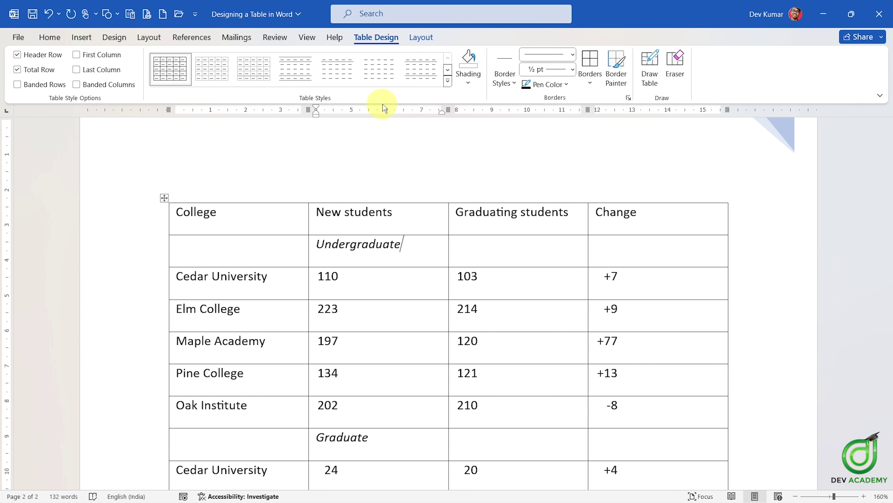
Step: Apply the Grid Table 5 Dark - Accent 6 style from the Table Styles gallery and review the table
click(447, 82)
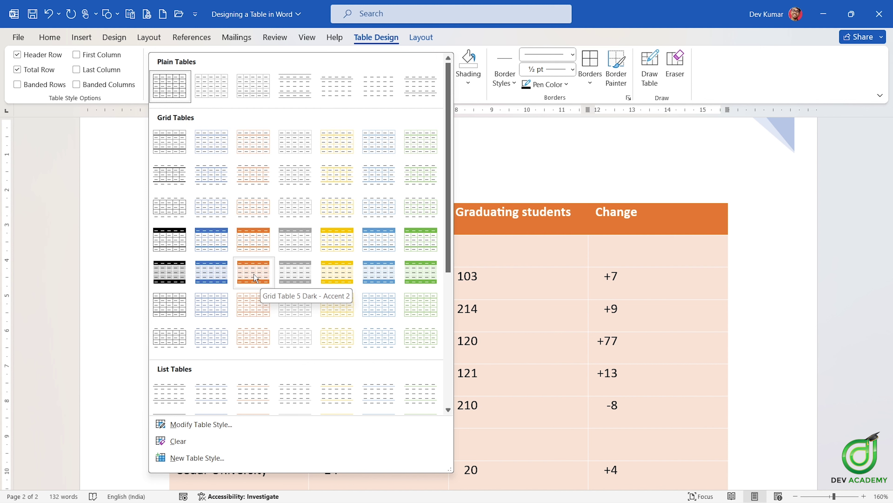
click(415, 276)
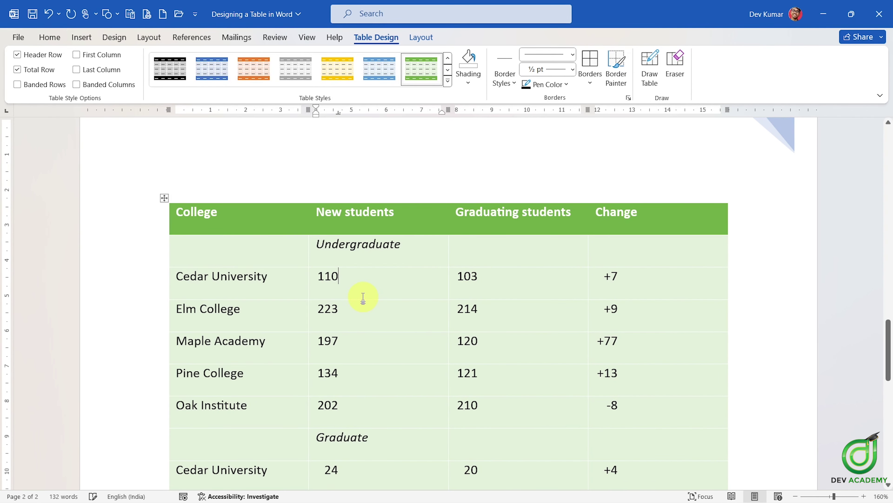
scroll(363, 297, down, 3)
scroll(365, 296, down, 4)
scroll(366, 295, up, 6)
scroll(352, 295, up, 4)
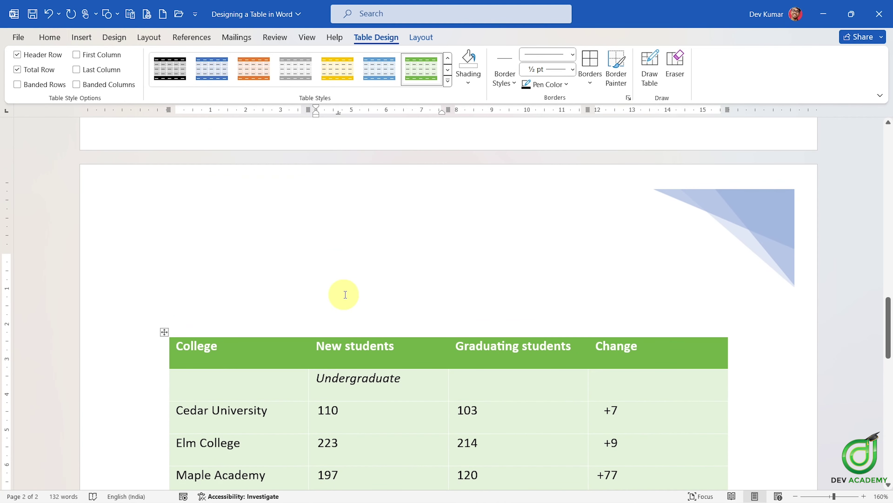
scroll(346, 294, down, 5)
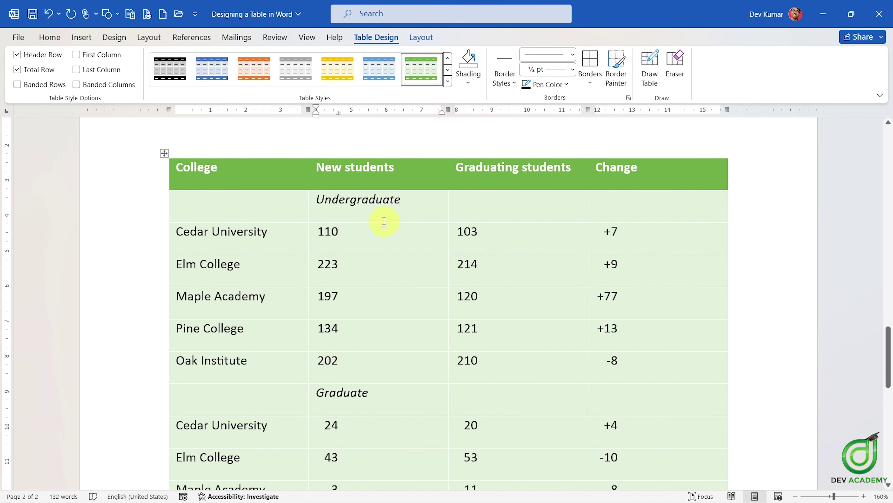
scroll(366, 222, up, 4)
scroll(366, 223, down, 13)
scroll(365, 223, up, 6)
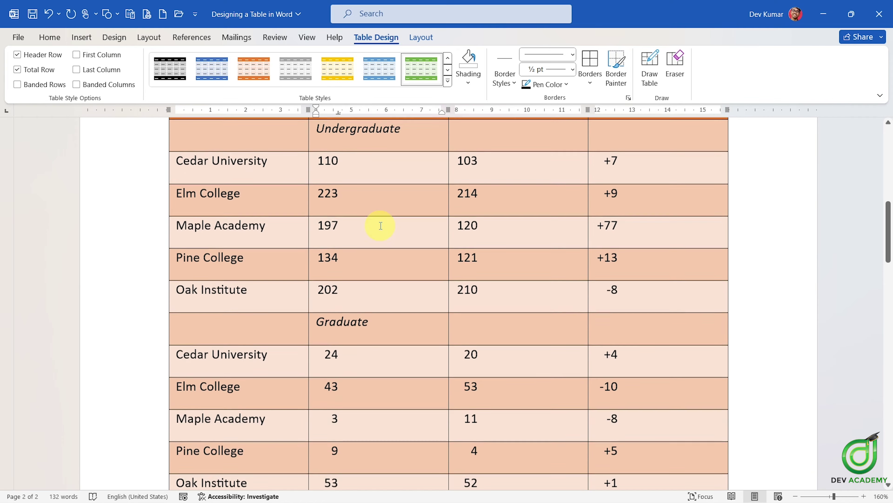
scroll(347, 233, up, 5)
key(ctrl+z)
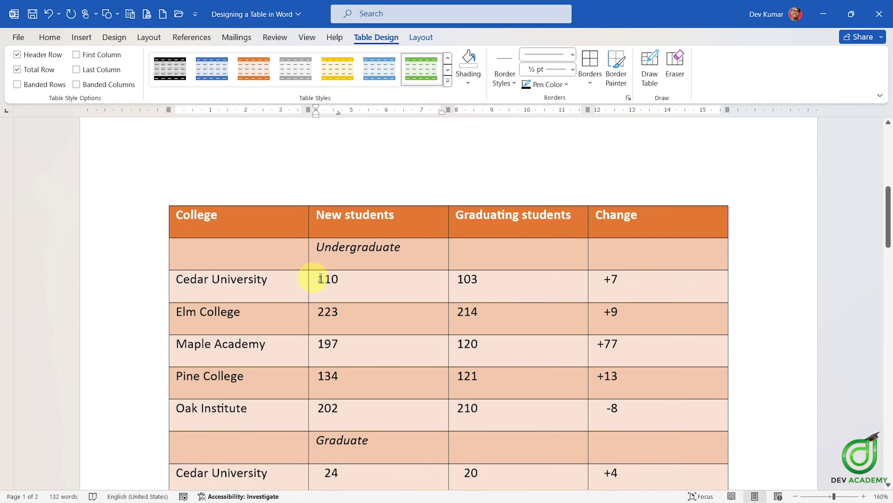
scroll(369, 271, down, 6)
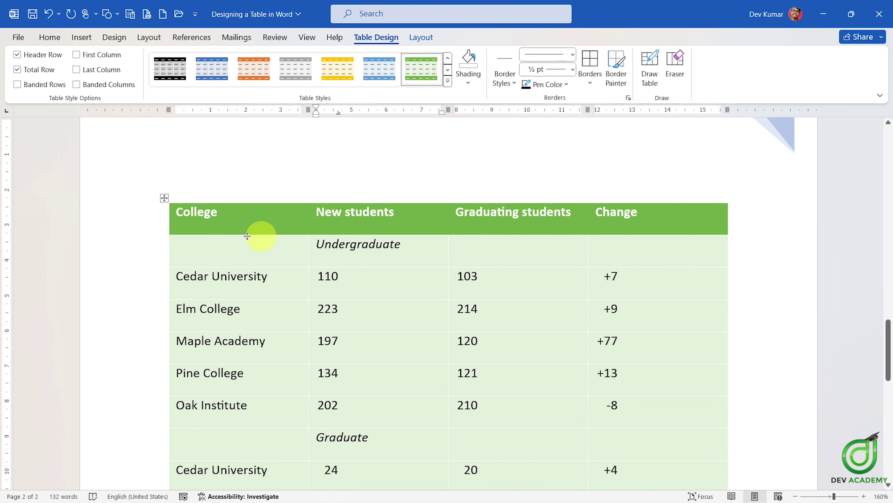
Step: Click into the table and select the Elm College row
click(206, 258)
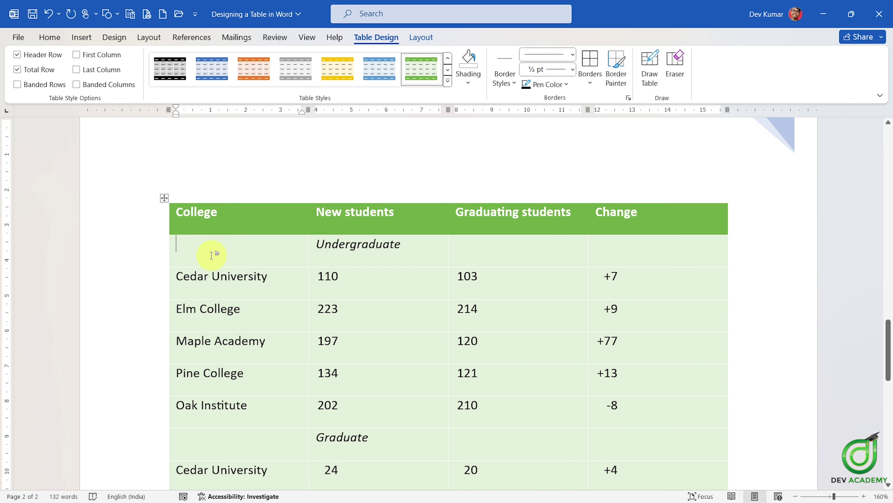
click(214, 309)
drag(178, 310, 626, 314)
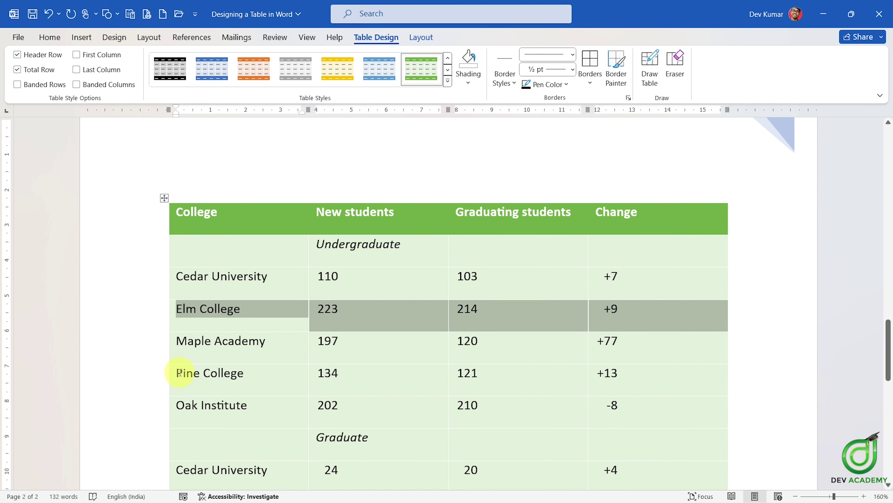
drag(180, 372, 619, 363)
scroll(345, 281, down, 10)
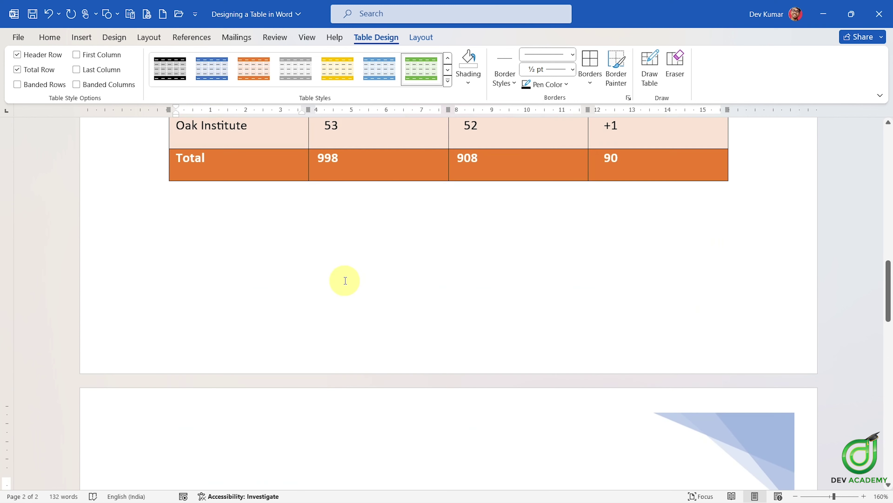
scroll(345, 278, up, 6)
scroll(309, 267, up, 4)
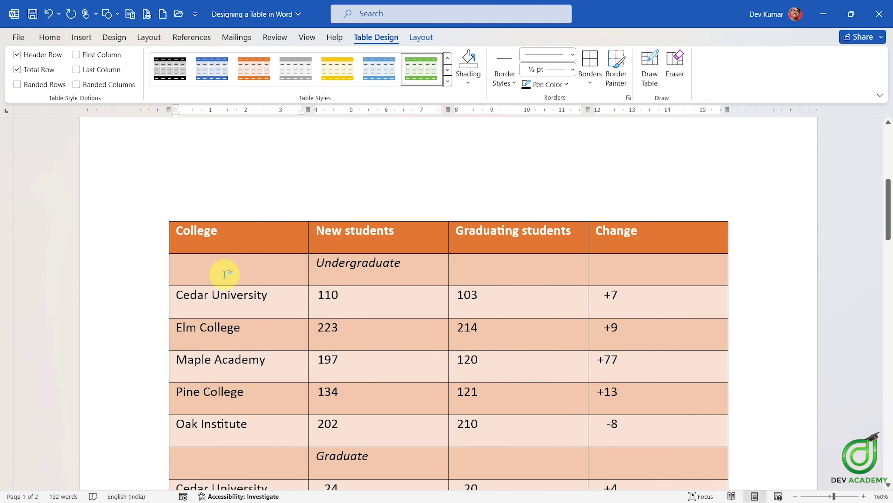
Step: Select the Undergraduate, Elm College and Pine College rows in turn, ending on the full Pine College row
drag(224, 273, 598, 279)
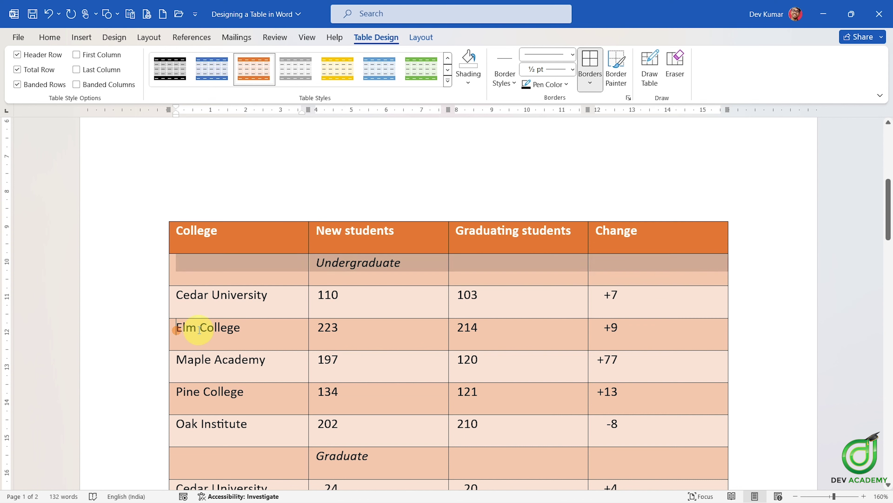
drag(177, 330, 612, 325)
drag(182, 392, 601, 398)
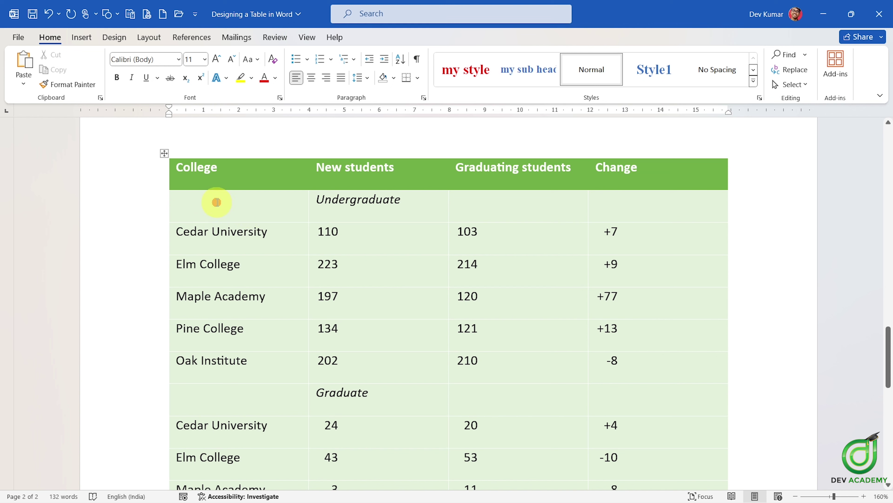
drag(217, 202, 612, 195)
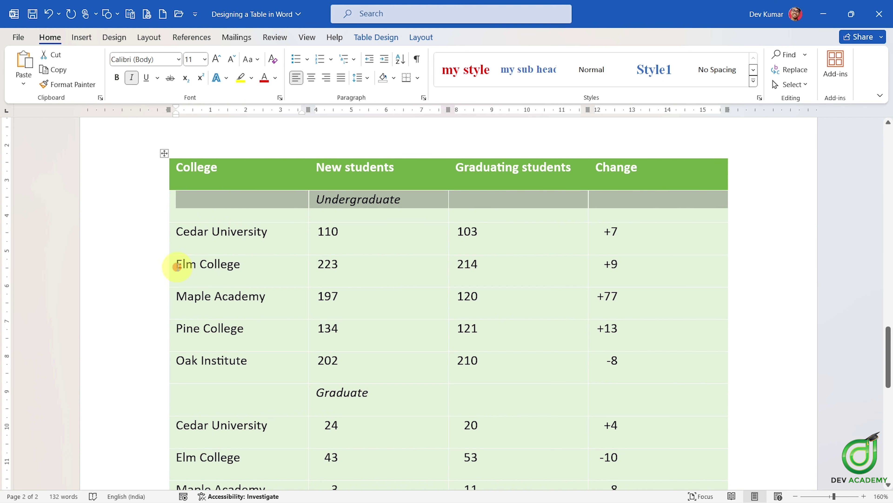
drag(176, 266, 674, 266)
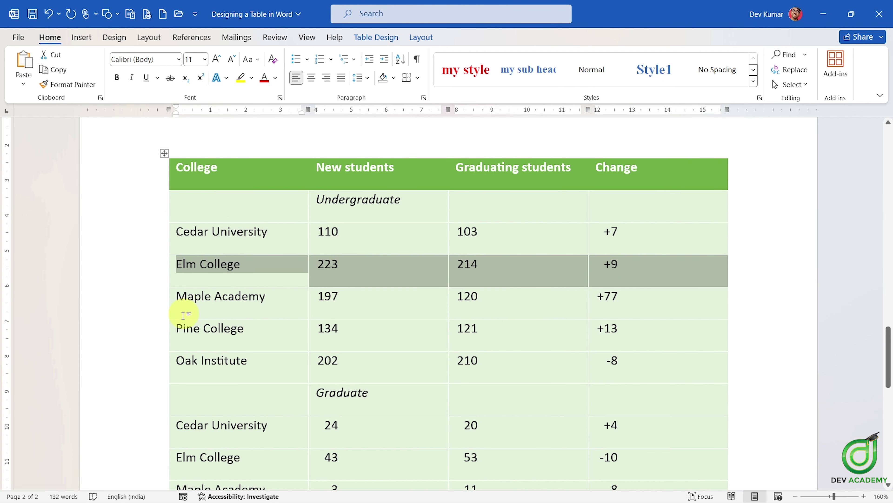
drag(178, 332, 643, 339)
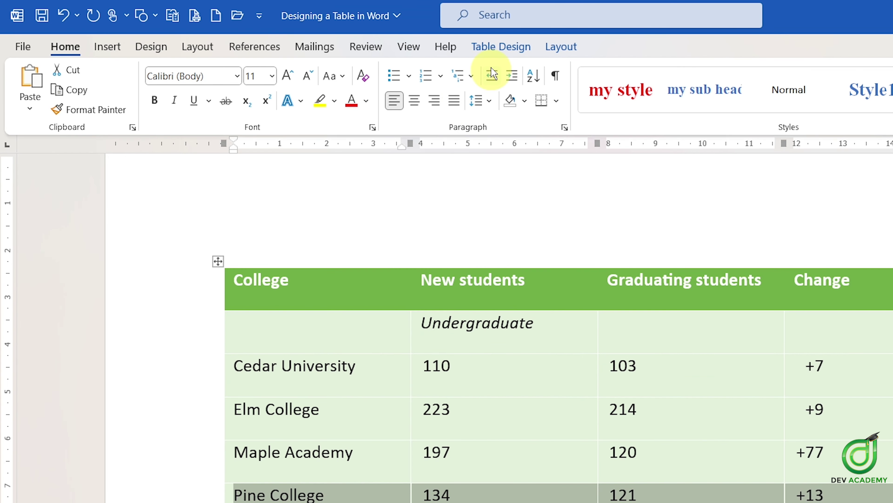
Step: Check Banded Rows under Table Style Options so the body rows alternate two shades of green
click(370, 39)
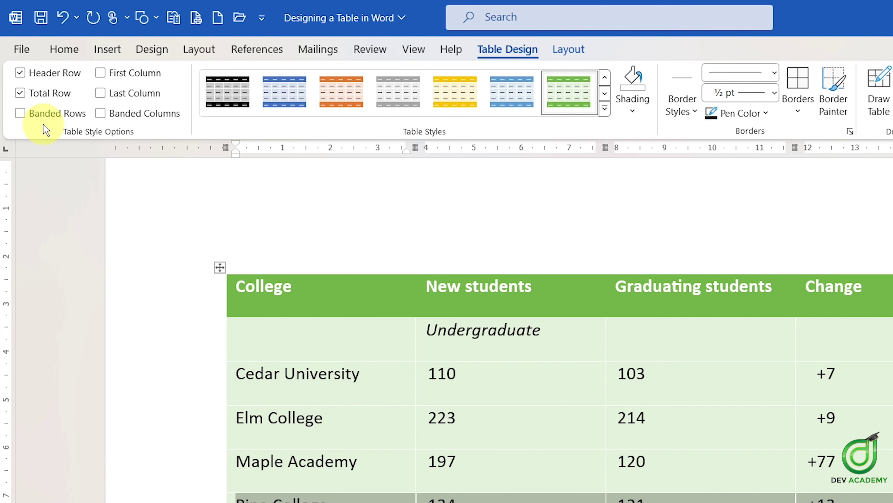
click(22, 117)
click(227, 250)
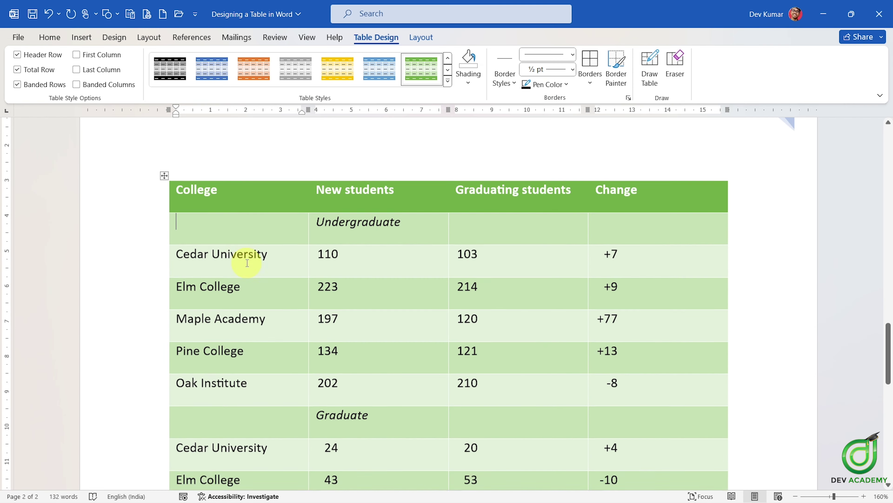
scroll(248, 263, down, 3)
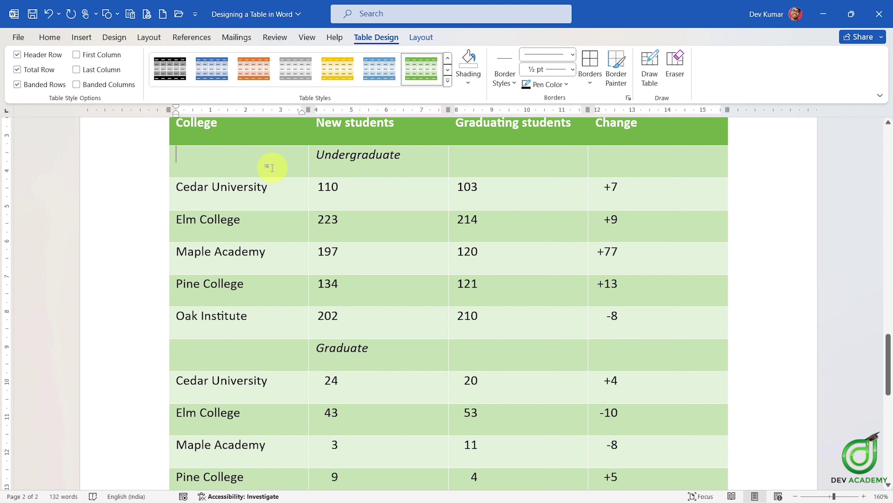
scroll(277, 167, up, 2)
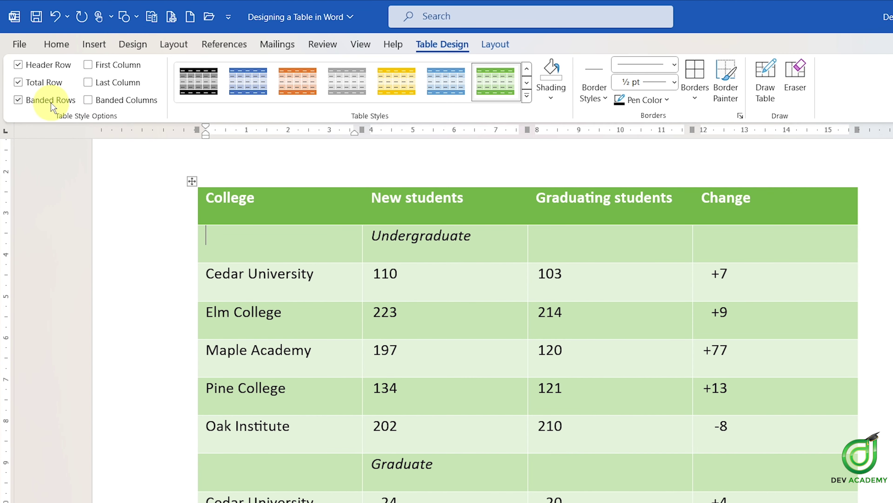
Step: Clear the Banded Rows checkbox in Table Style Options and check the result
click(45, 87)
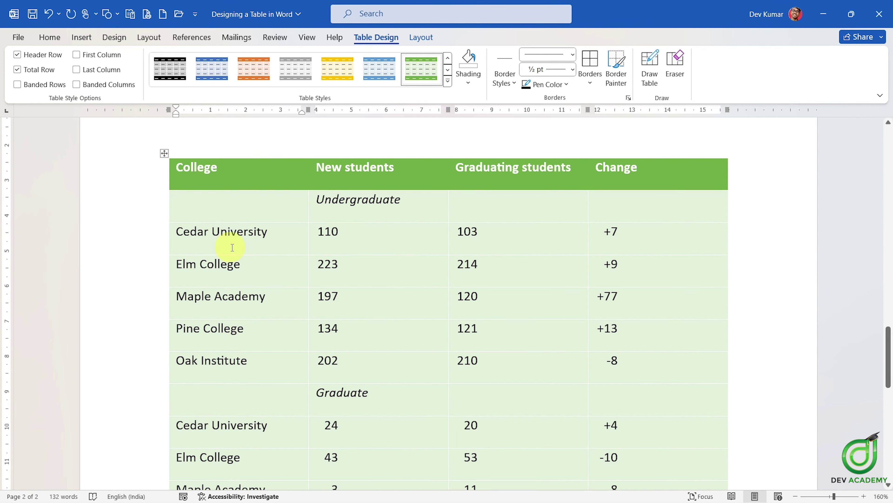
scroll(303, 279, down, 3)
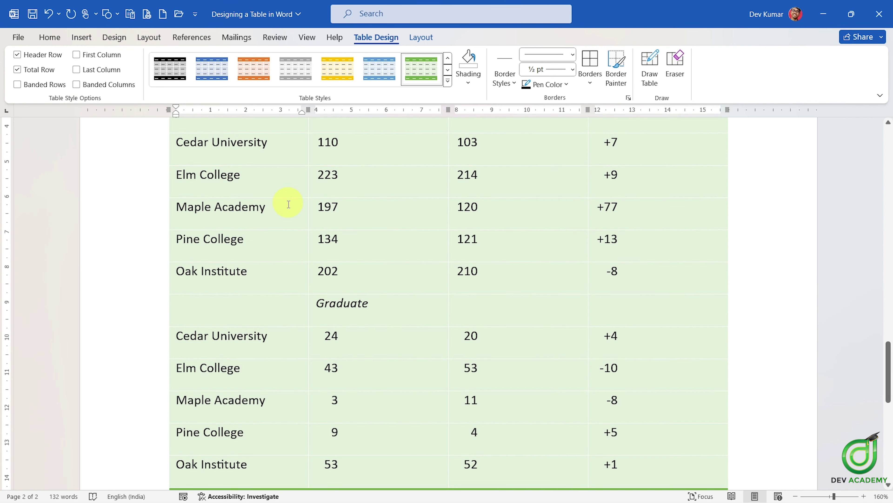
scroll(289, 204, up, 3)
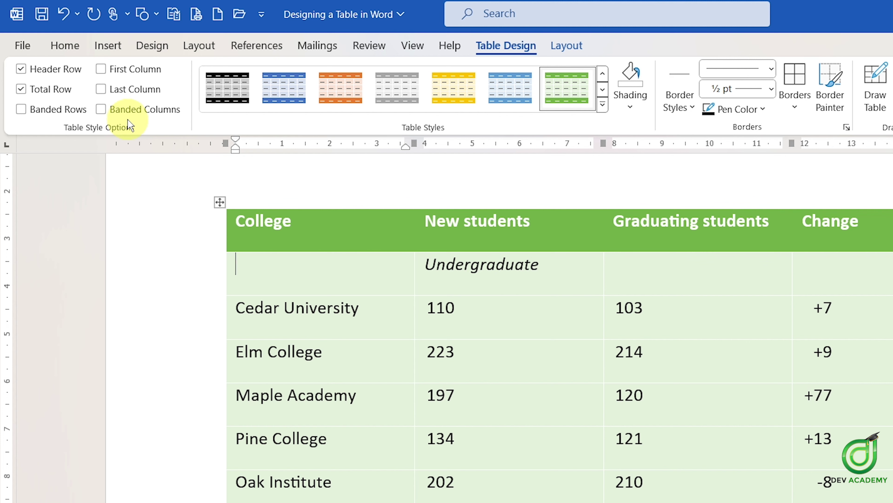
click(128, 113)
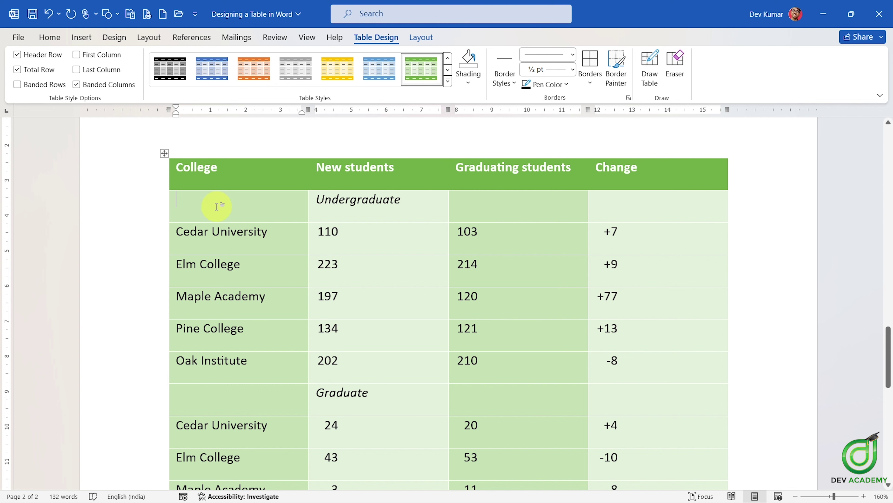
scroll(263, 235, down, 3)
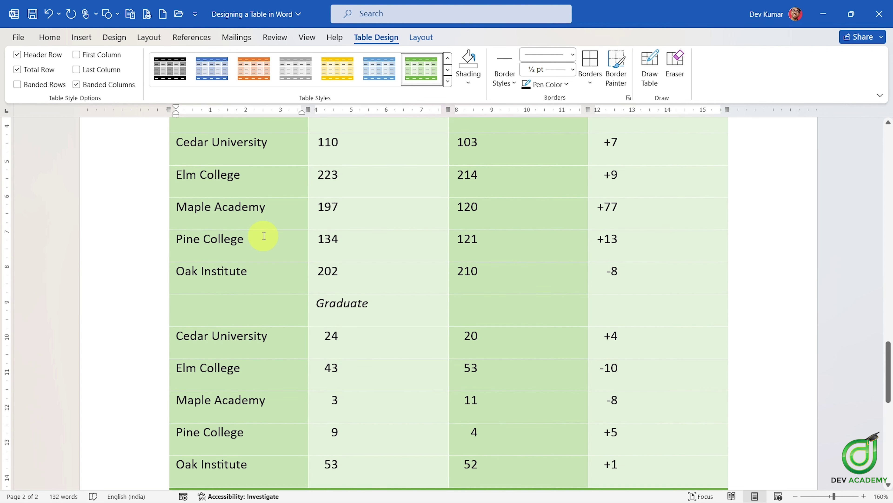
scroll(265, 236, up, 3)
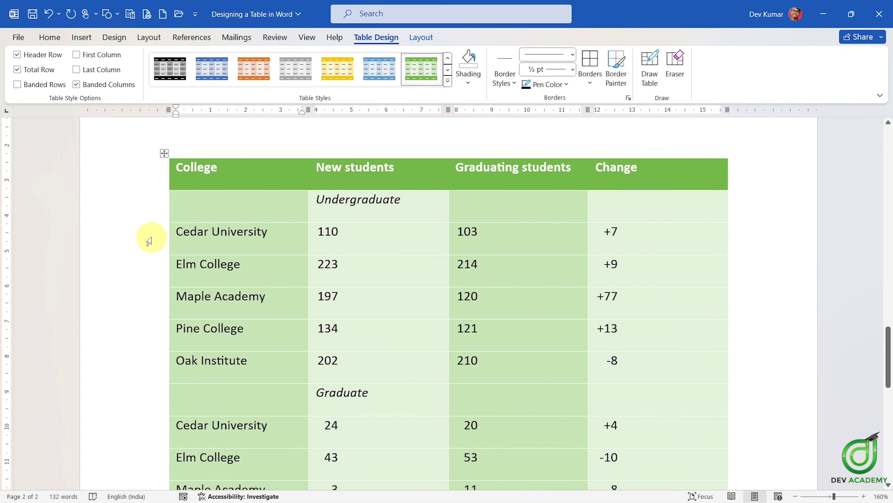
click(174, 202)
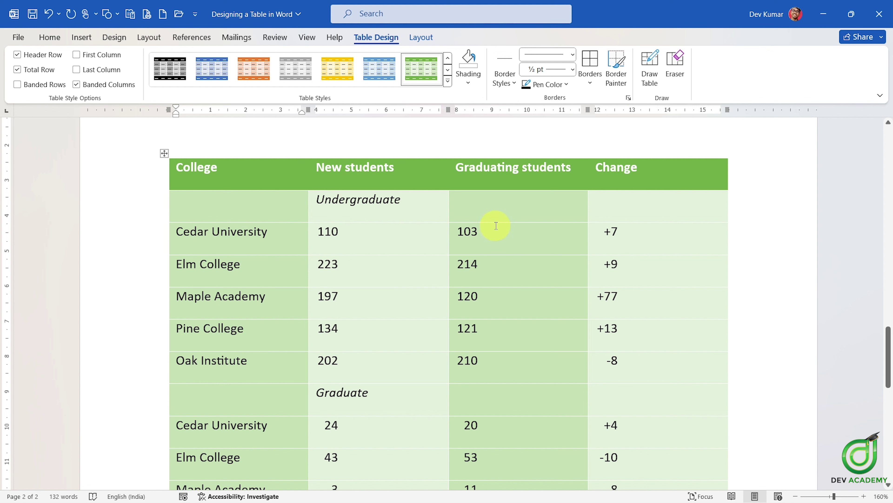
click(111, 87)
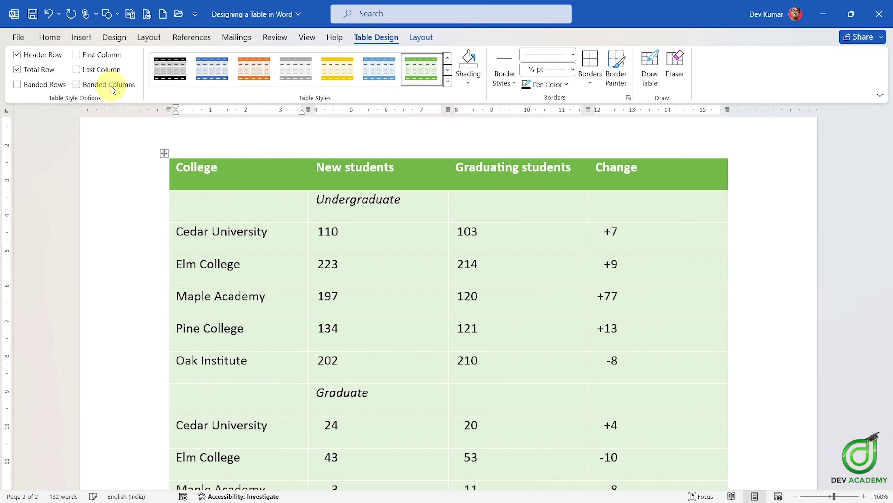
scroll(303, 241, up, 2)
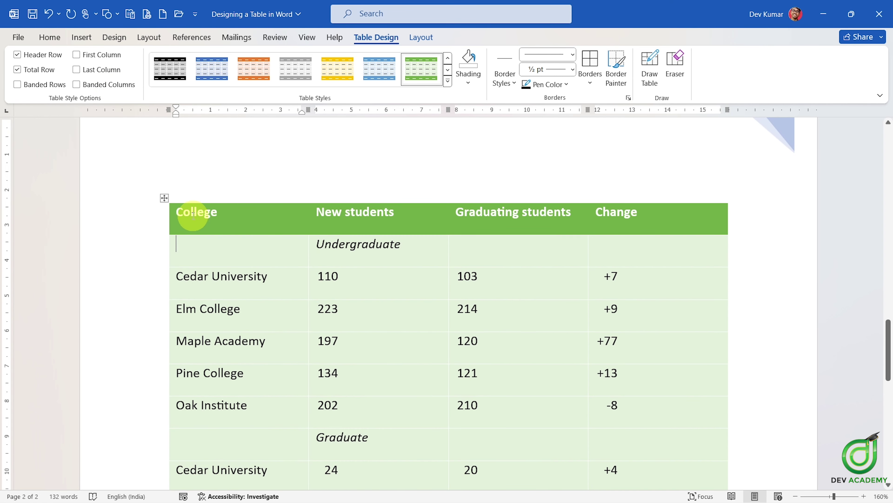
drag(179, 211, 651, 212)
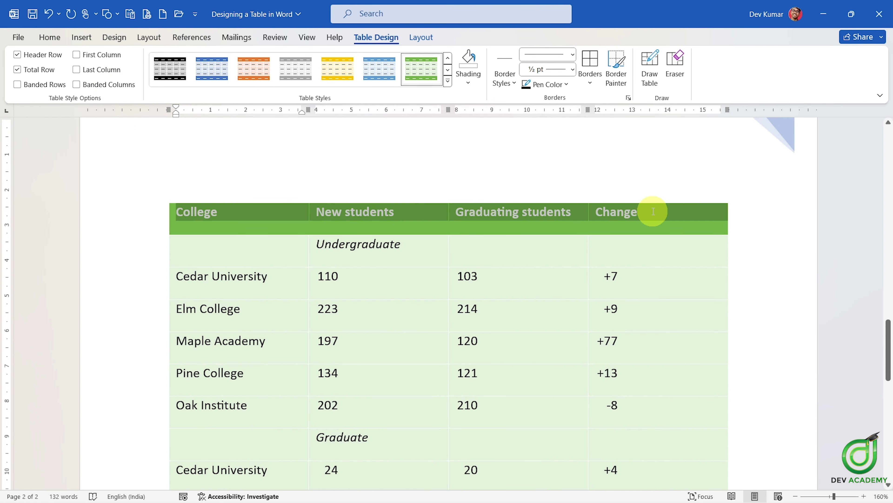
scroll(253, 271, down, 2)
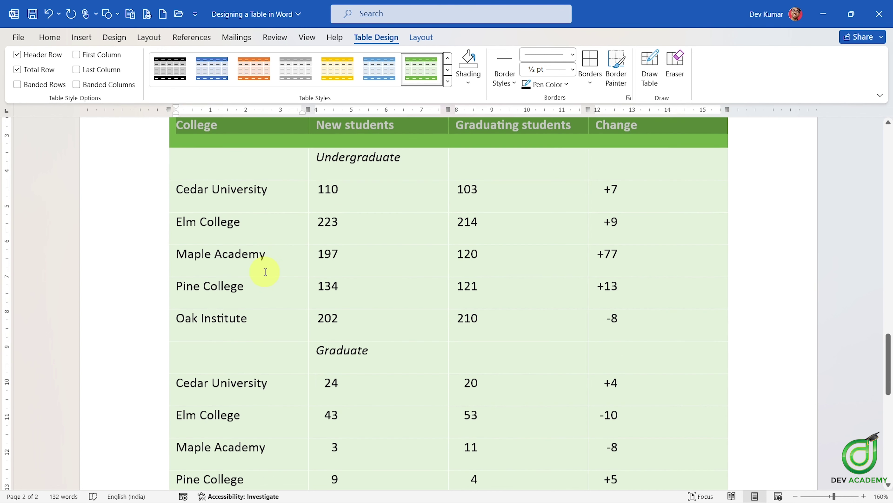
click(250, 252)
scroll(262, 253, up, 2)
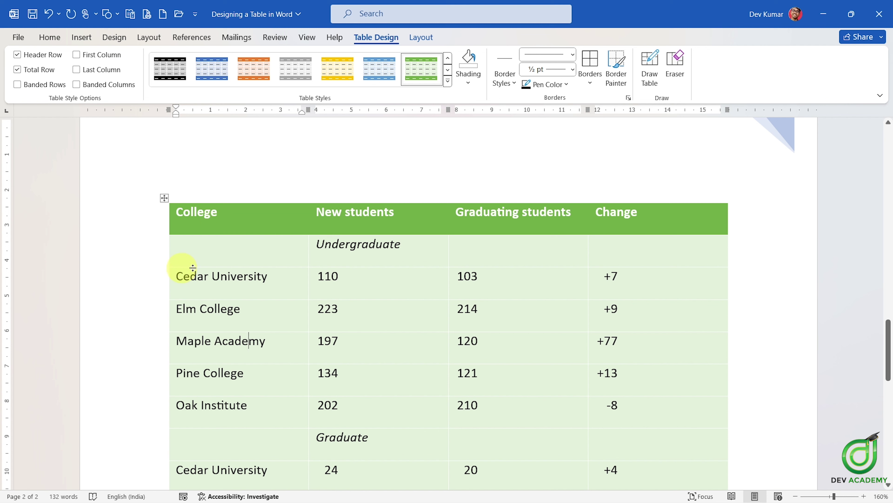
drag(183, 211, 672, 214)
click(231, 218)
click(228, 226)
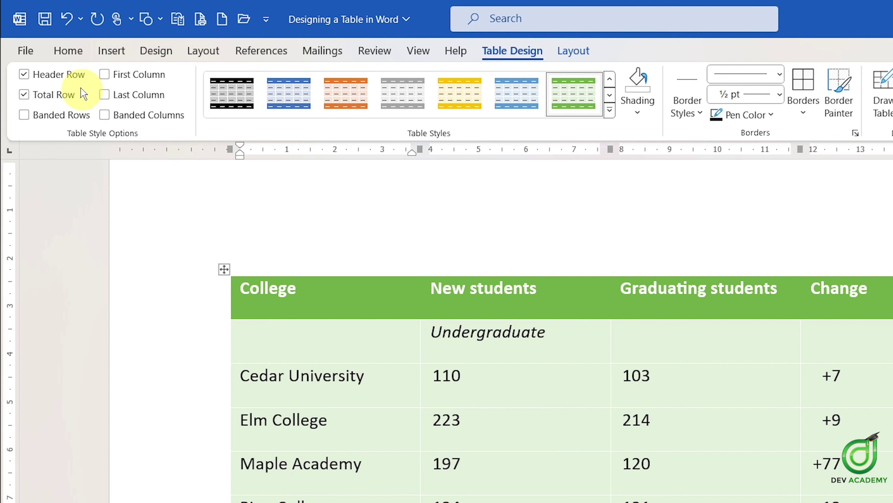
click(60, 75)
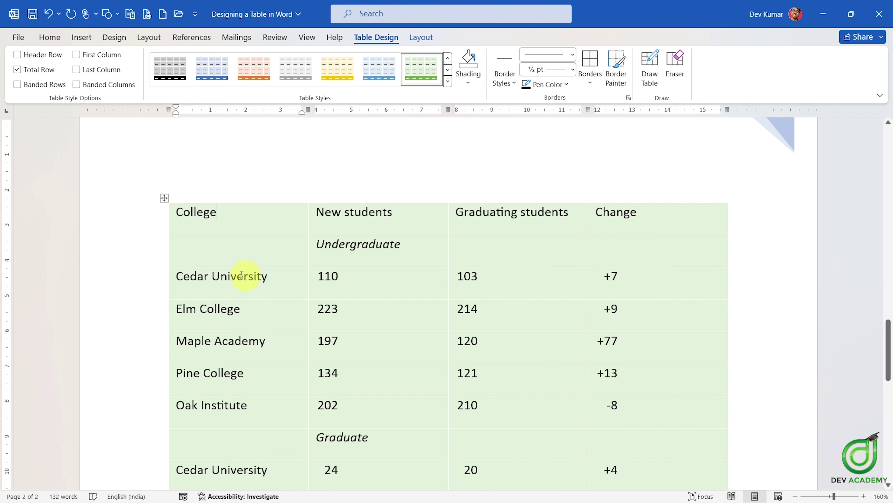
click(32, 55)
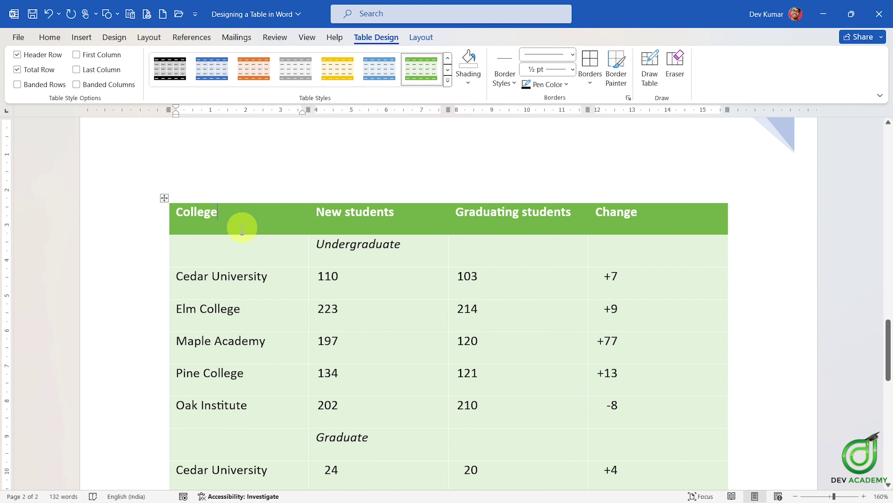
Step: Select and deselect the Total row (998, 908, 90) to inspect it
scroll(254, 239, down, 5)
scroll(265, 234, down, 4)
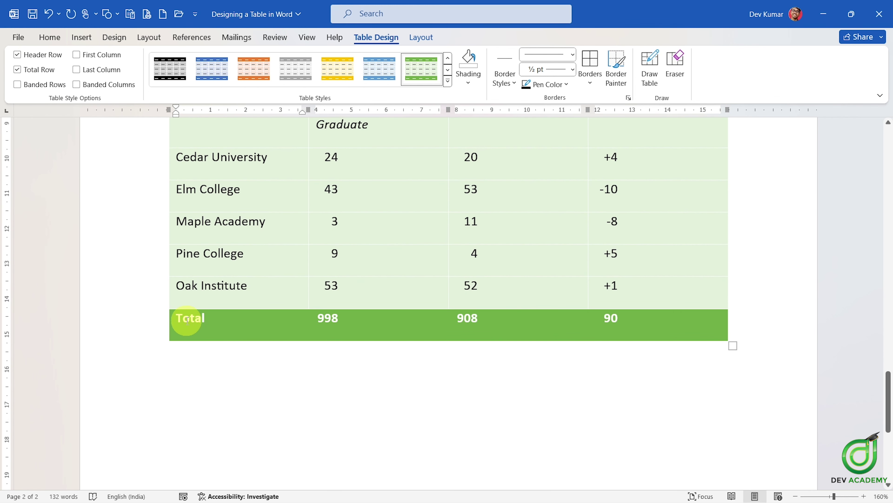
drag(185, 320, 657, 320)
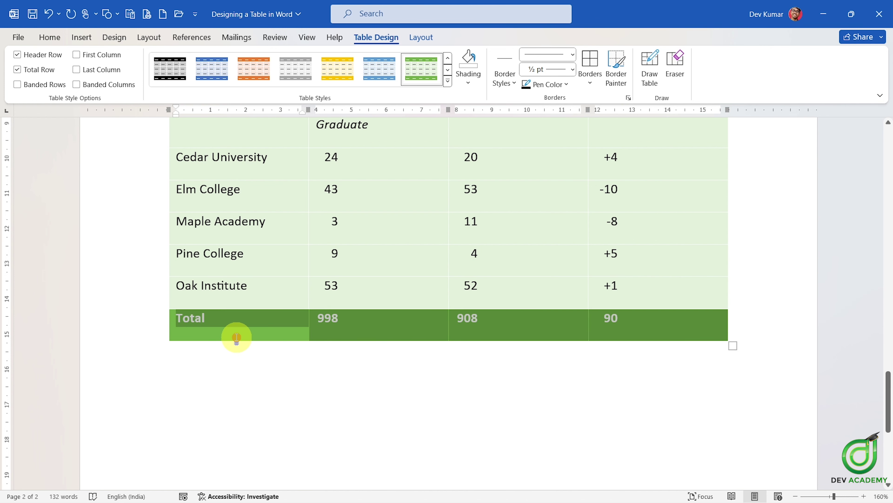
click(219, 327)
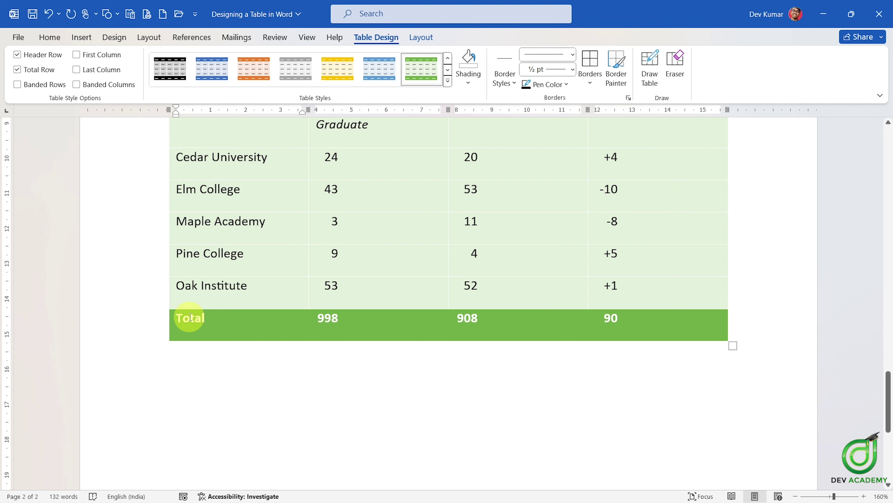
drag(180, 324, 298, 325)
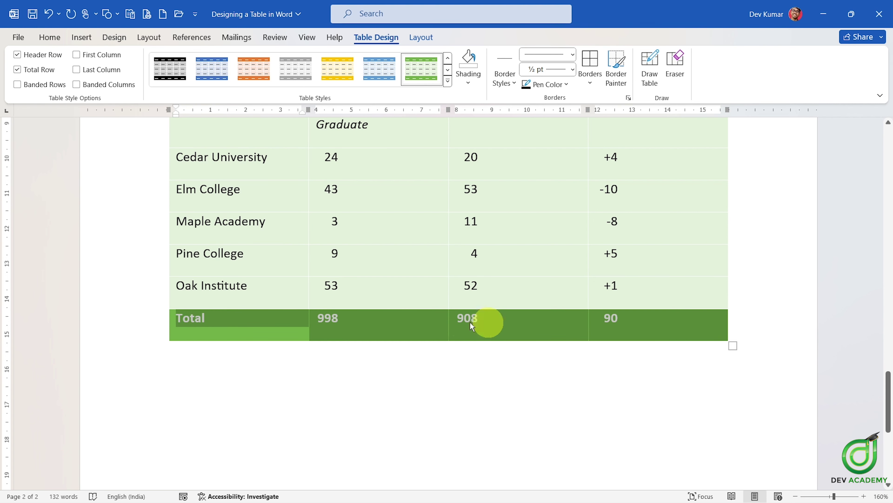
click(246, 325)
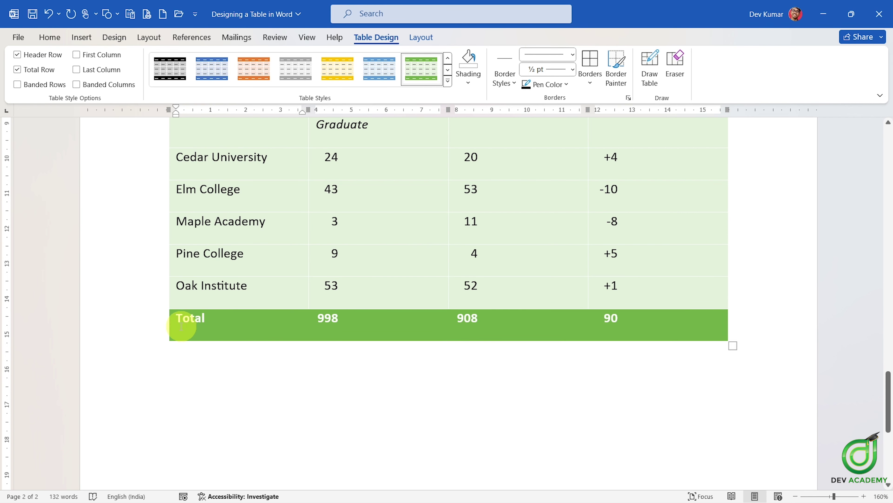
scroll(198, 310, up, 5)
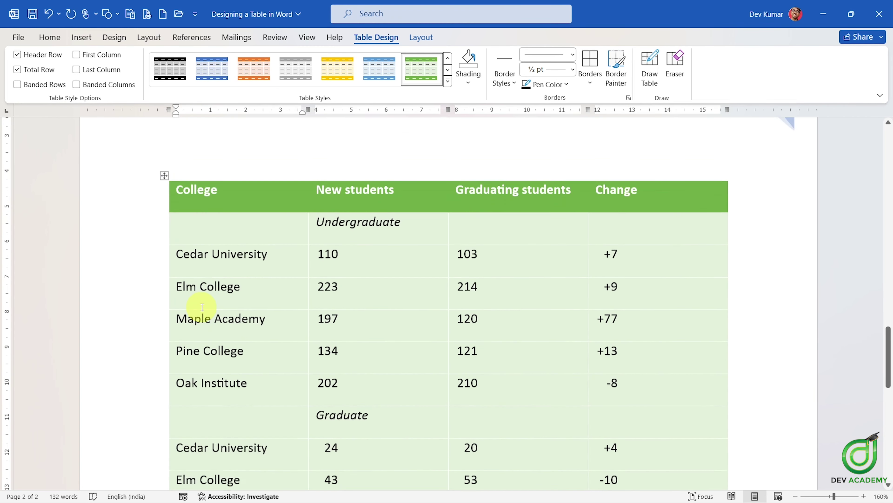
scroll(203, 311, down, 4)
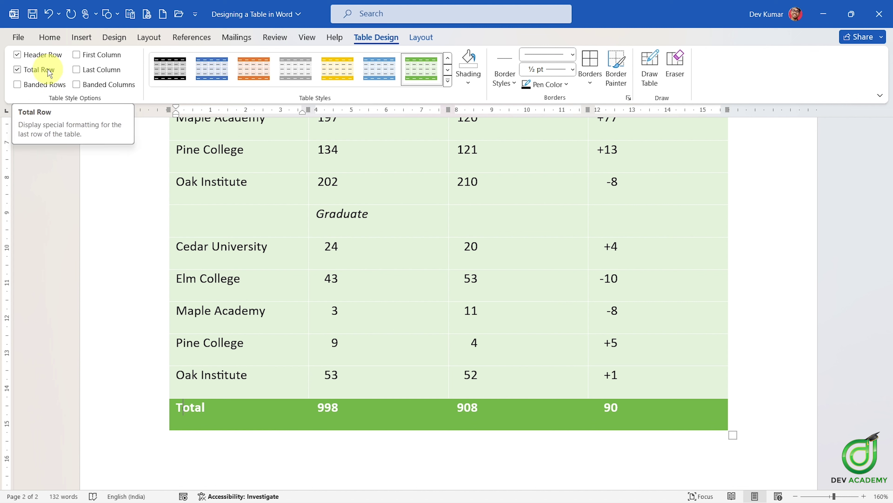
Step: Toggle the Total Row option off and back on, then scroll through the table to review it
click(18, 69)
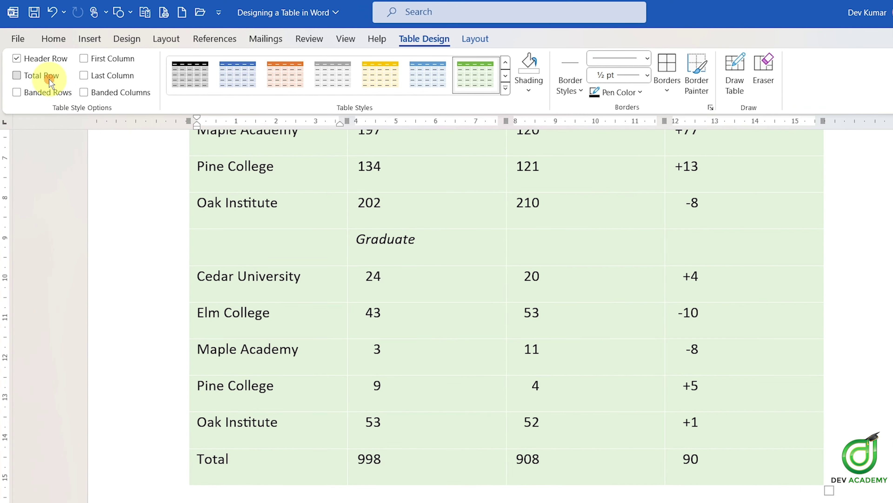
click(51, 83)
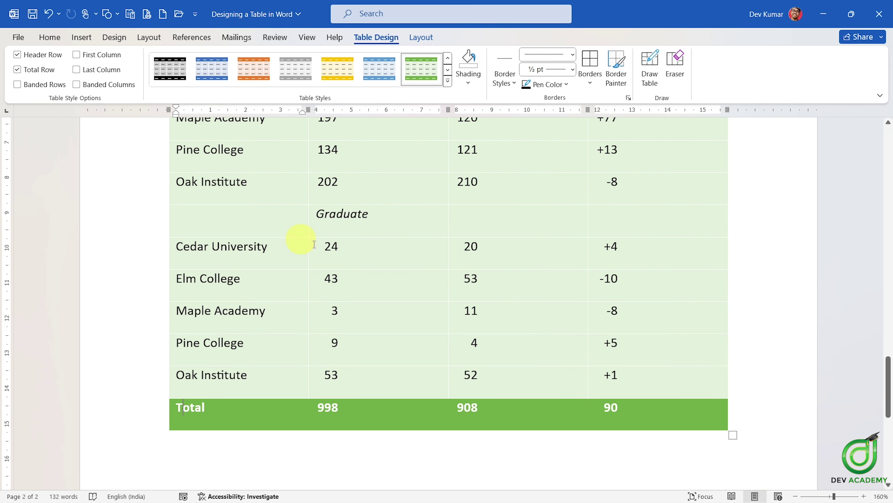
scroll(373, 269, up, 2)
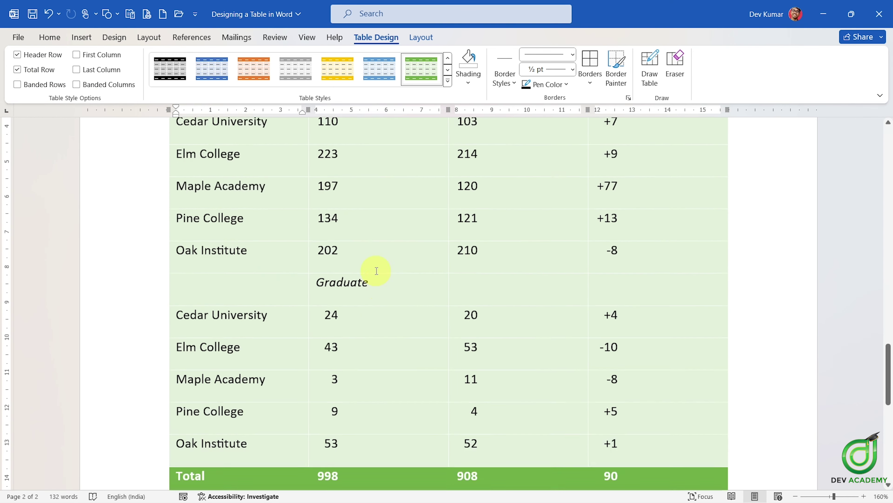
scroll(361, 267, up, 2)
scroll(345, 240, up, 1)
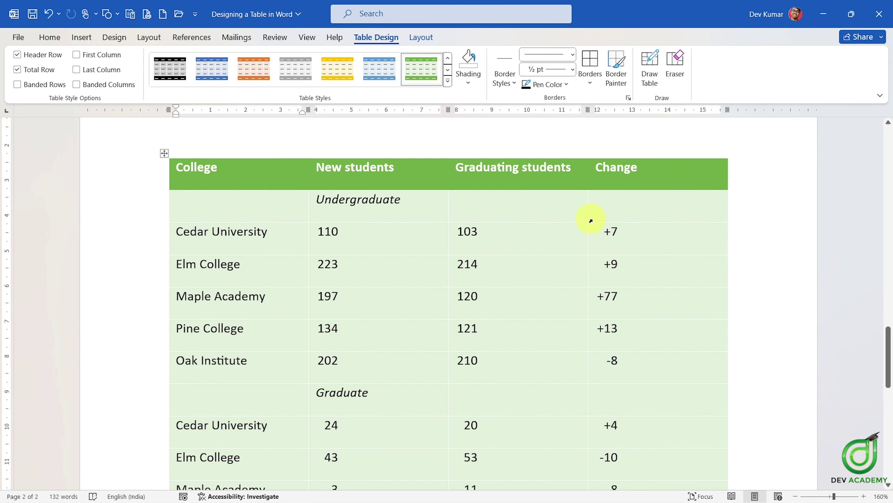
click(210, 198)
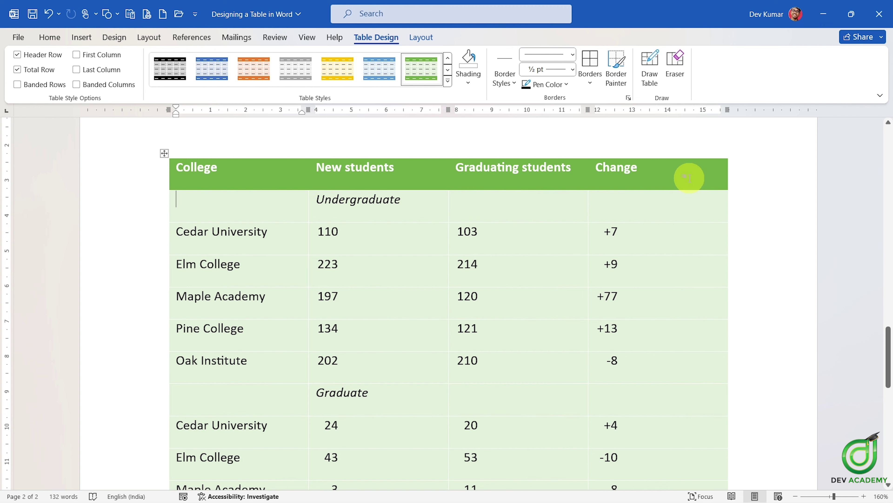
scroll(372, 359, down, 2)
scroll(282, 356, down, 3)
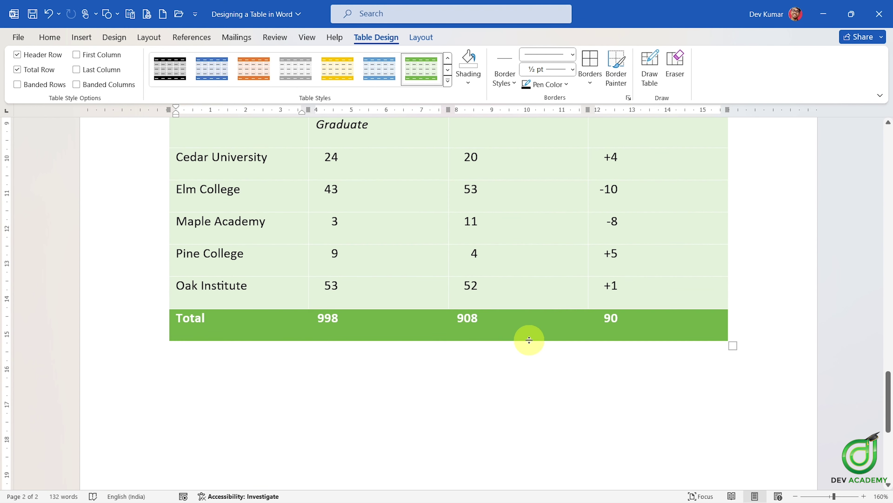
scroll(524, 338, up, 3)
scroll(457, 324, up, 3)
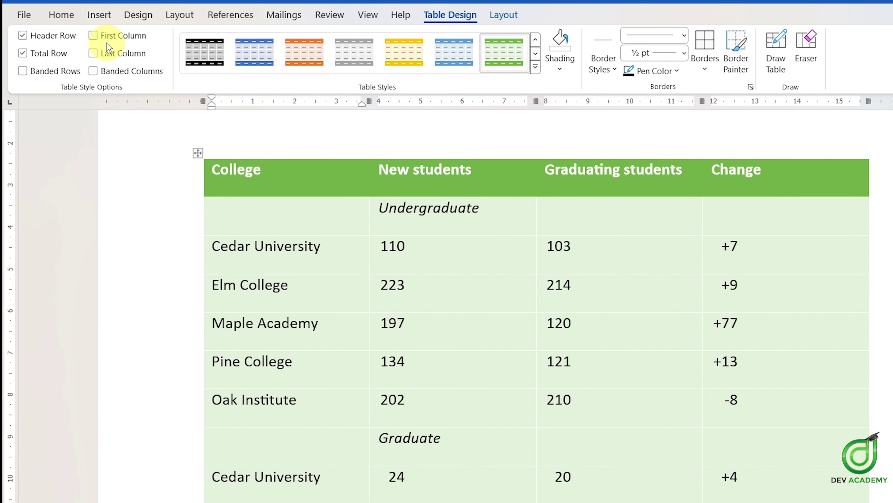
click(107, 43)
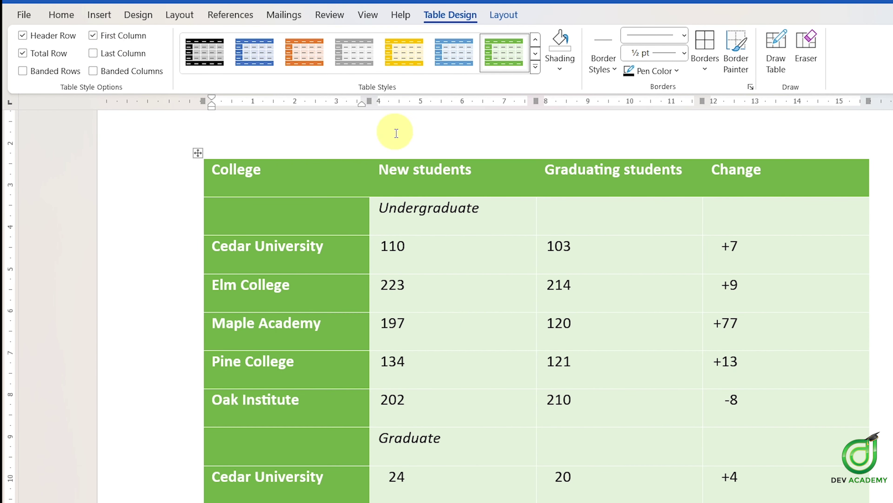
scroll(270, 292, down, 6)
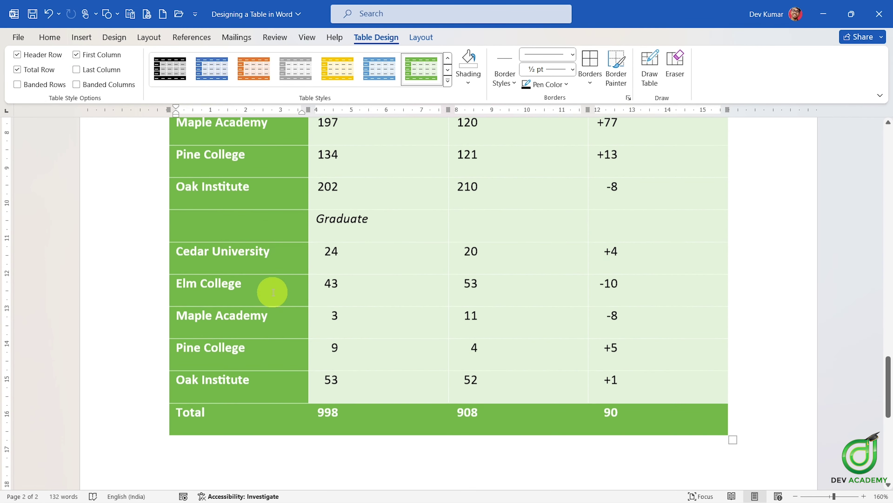
scroll(273, 291, up, 5)
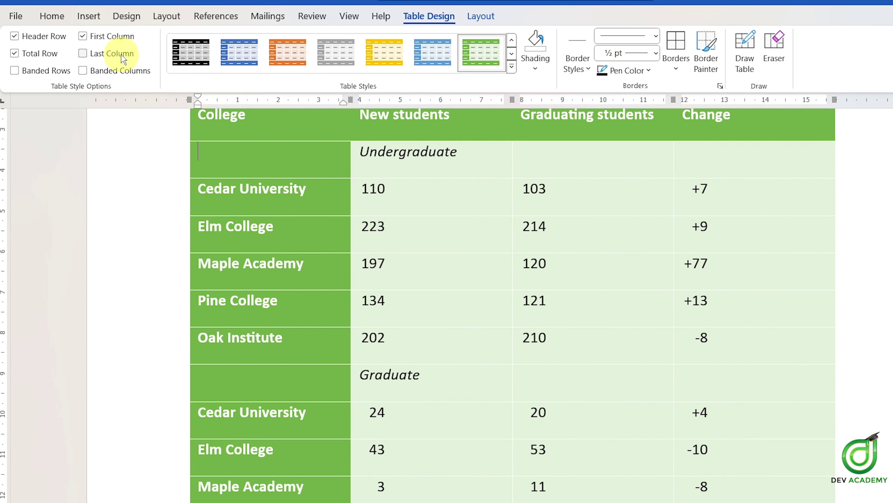
click(99, 70)
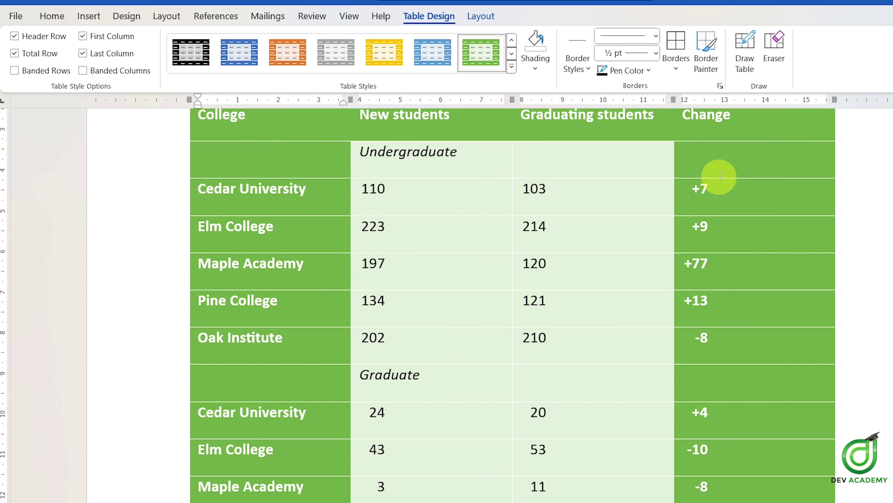
scroll(721, 175, down, 3)
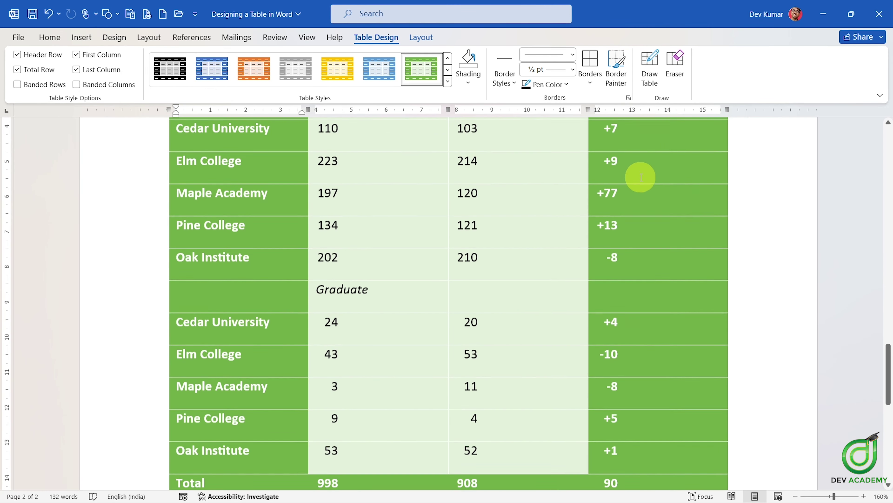
scroll(640, 162, up, 3)
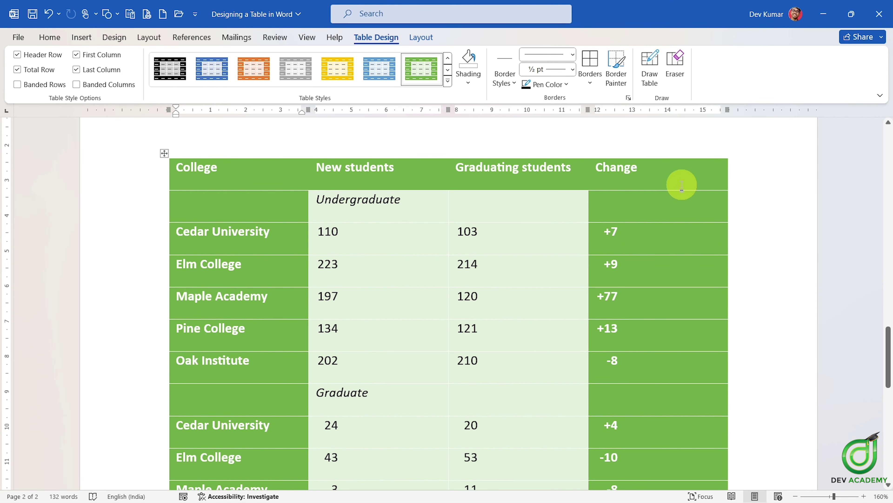
click(112, 74)
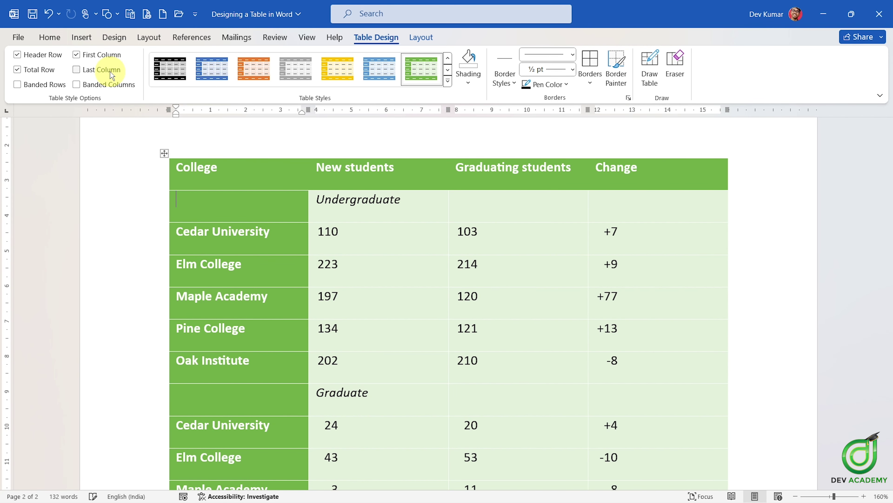
click(89, 55)
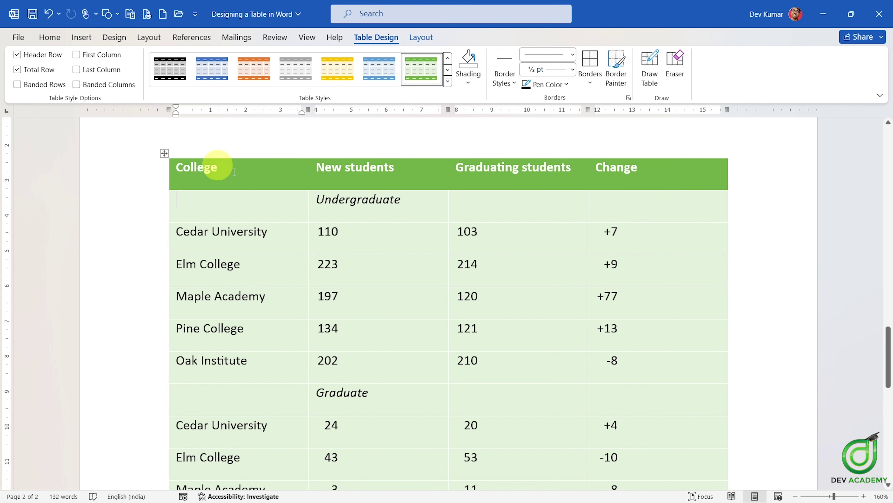
scroll(342, 286, down, 2)
scroll(447, 305, down, 2)
scroll(437, 305, up, 4)
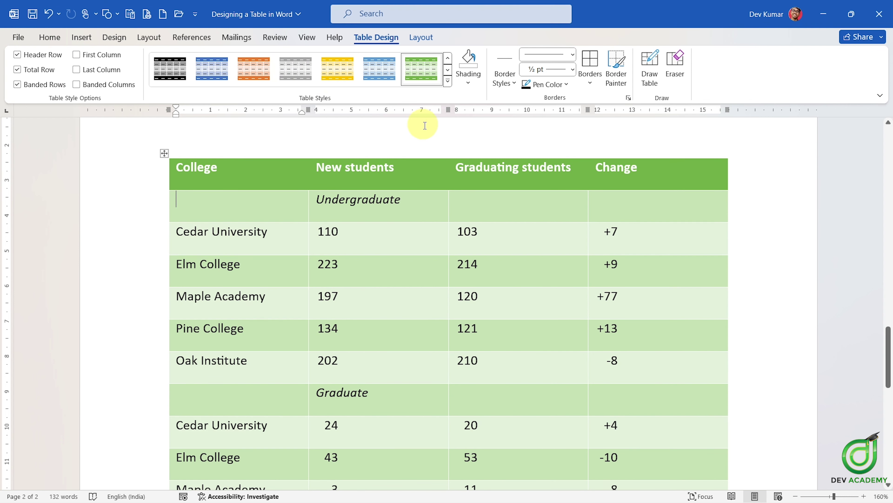
Step: Turn off Banded Rows and select the Undergraduate and Elm College rows
click(329, 249)
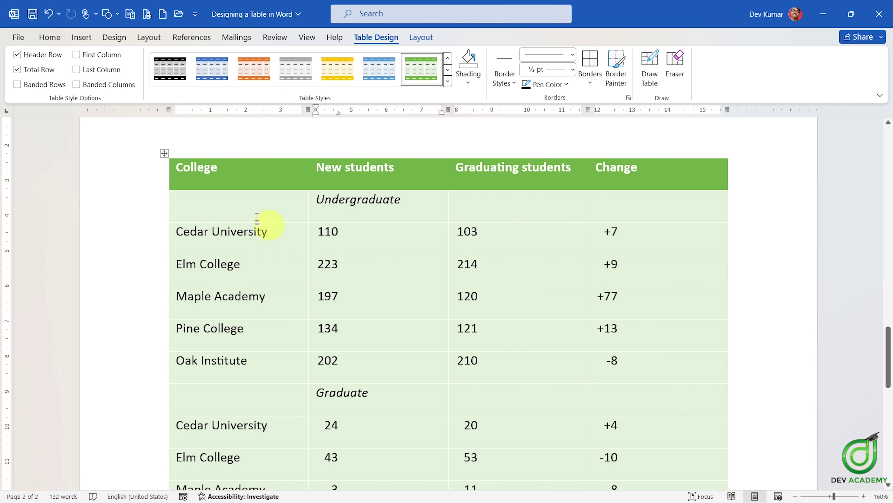
drag(215, 208, 674, 211)
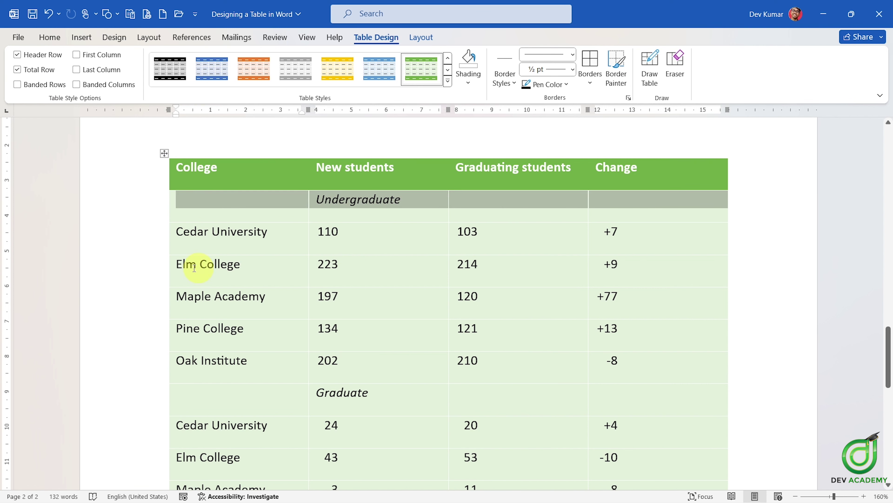
drag(180, 264, 615, 275)
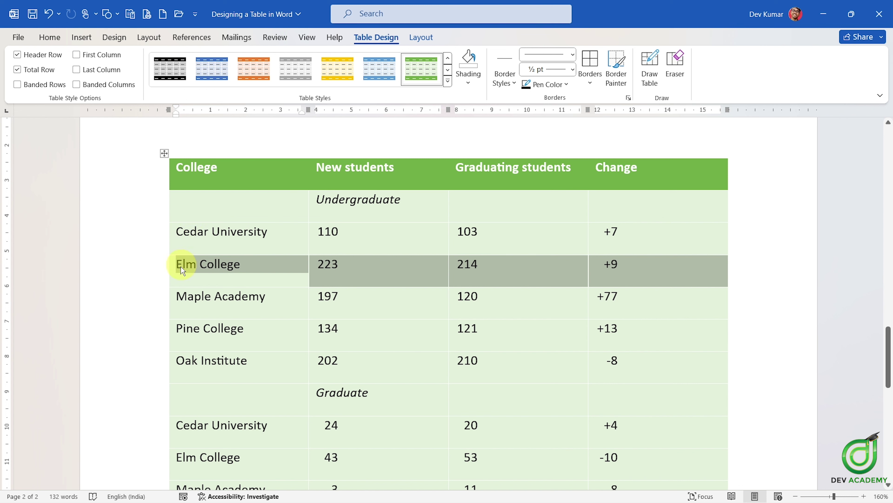
Step: Toggle Banded Rows on and back off, then select the undergraduate Pine College row
click(33, 91)
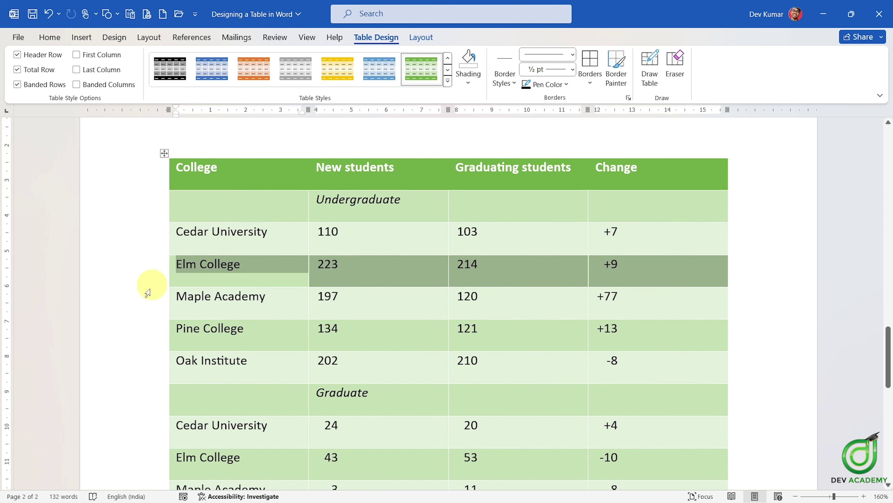
click(47, 87)
scroll(227, 259, down, 2)
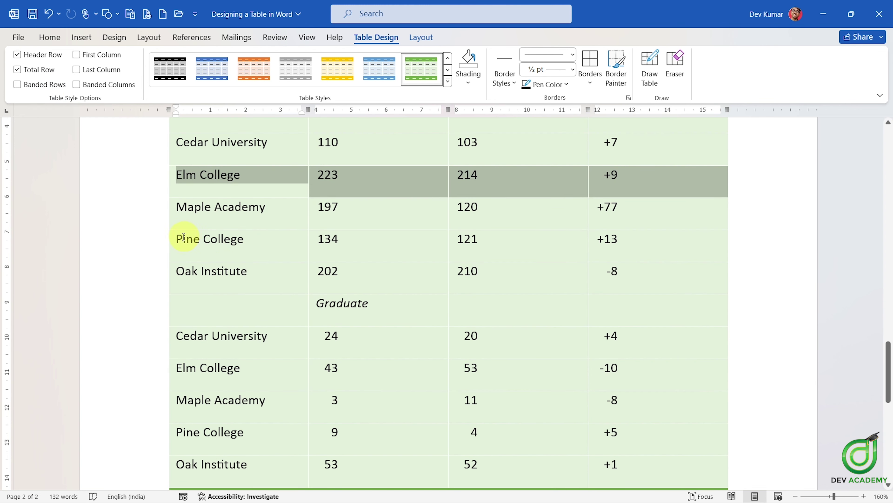
scroll(182, 240, up, 1)
click(211, 265)
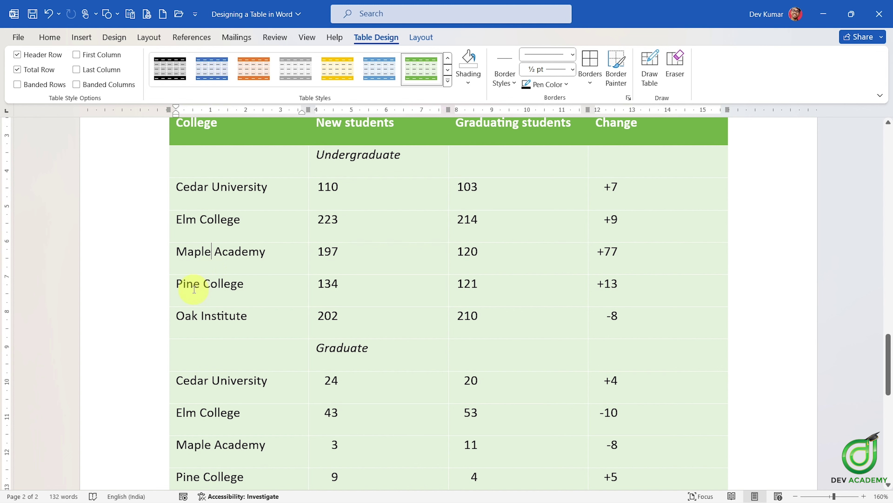
drag(179, 284, 482, 289)
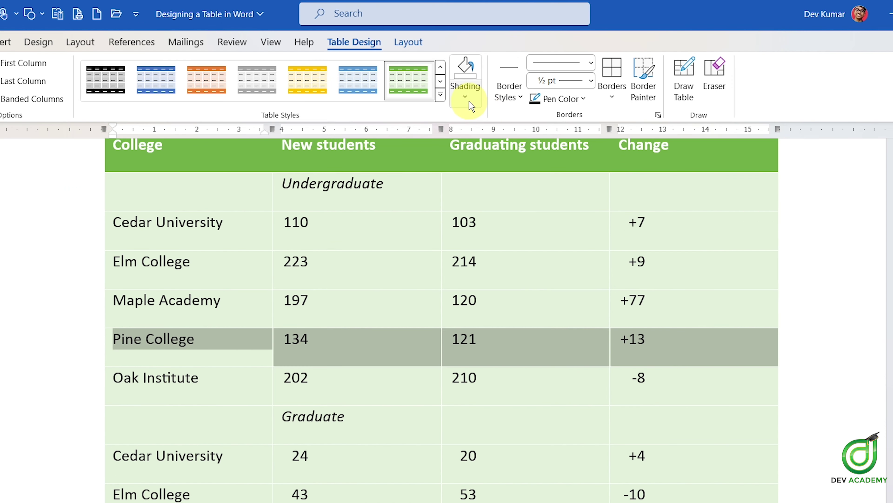
Step: Shade the Pine College row (134, 121, +13) Yellow from the Shading Standard Colors
click(468, 84)
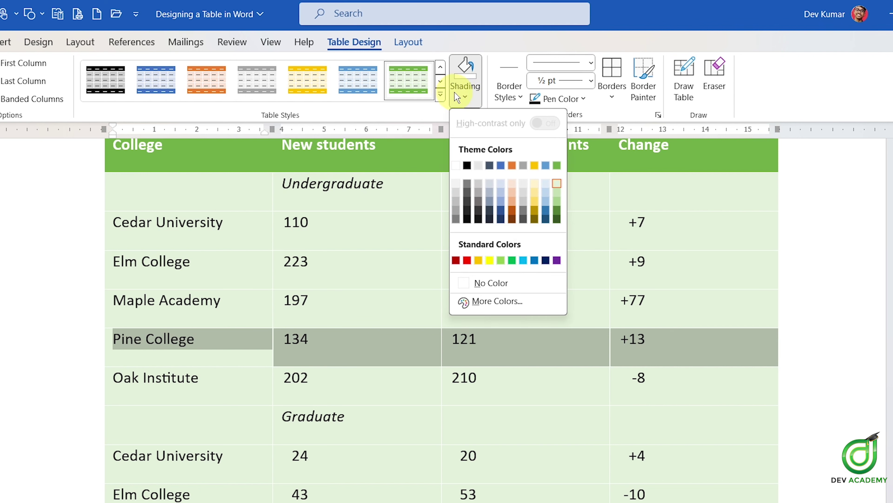
mouse_move(490, 123)
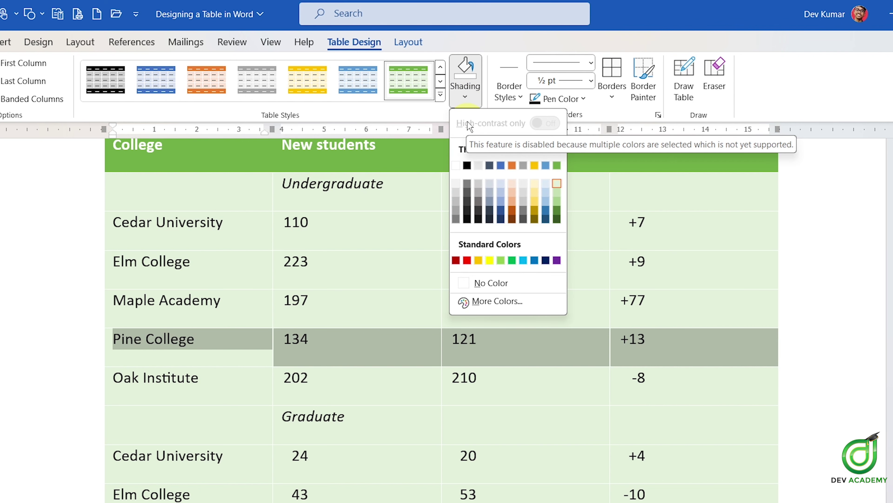
click(492, 260)
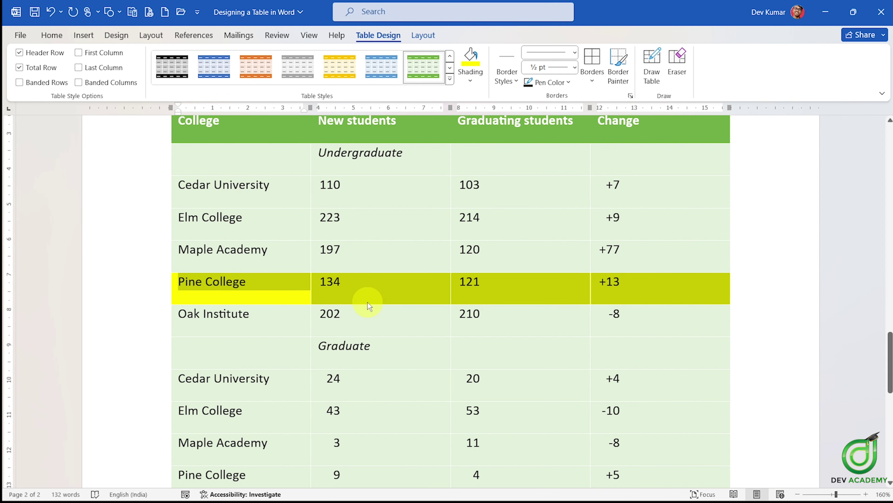
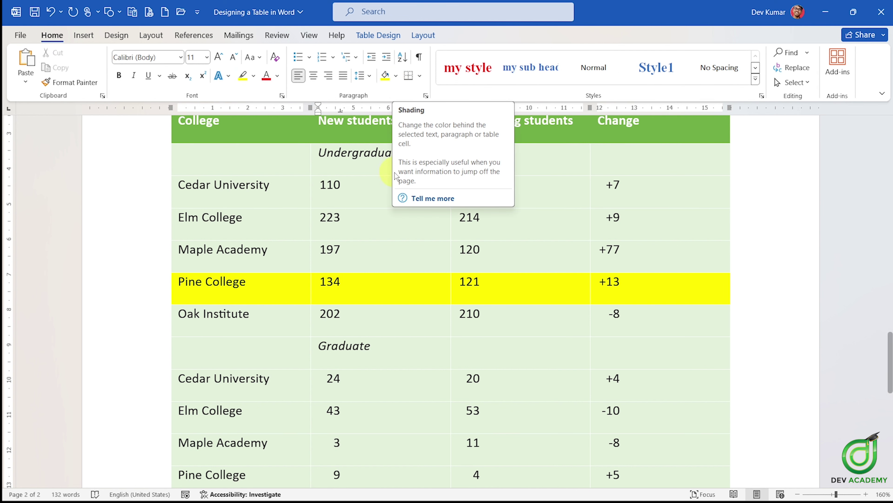
Step: On the Table Design tab, select the Graduating students cells 20 through 52
scroll(428, 183, up, 3)
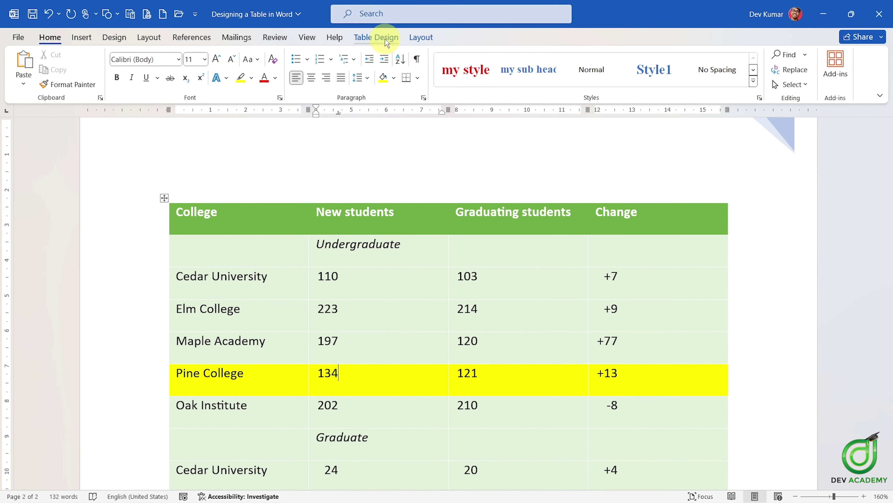
click(384, 38)
scroll(387, 257, down, 3)
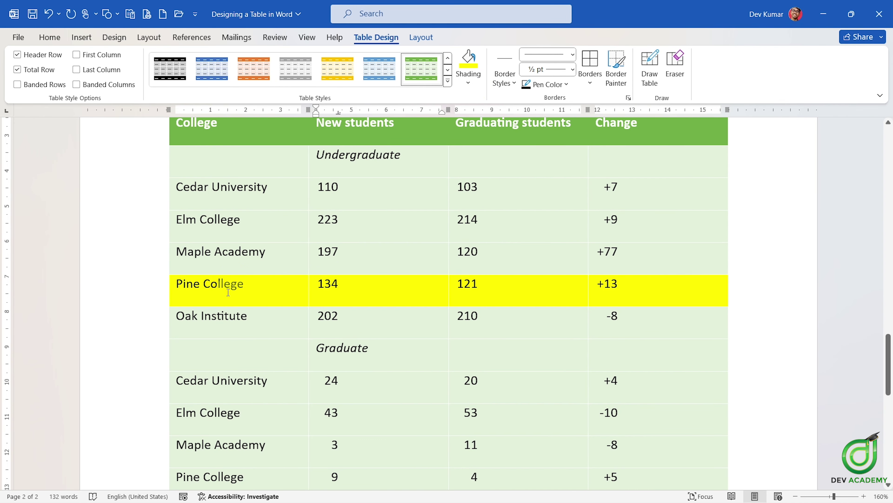
scroll(514, 304, down, 3)
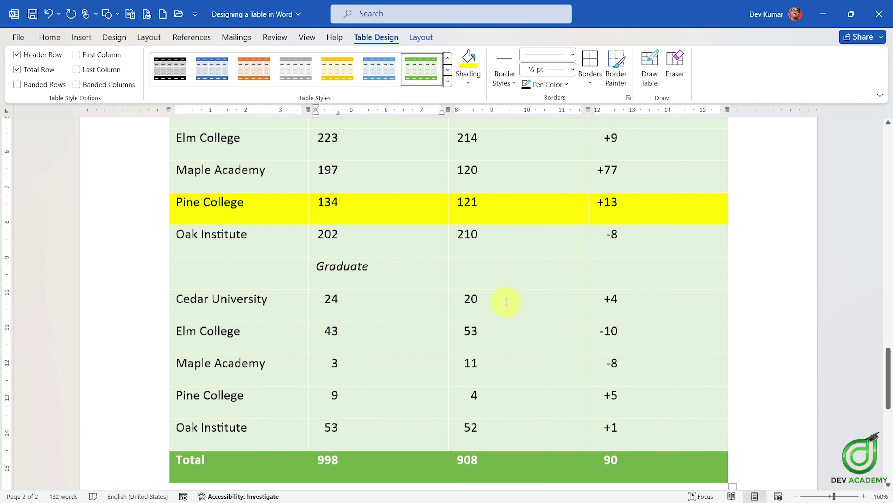
drag(469, 290, 509, 414)
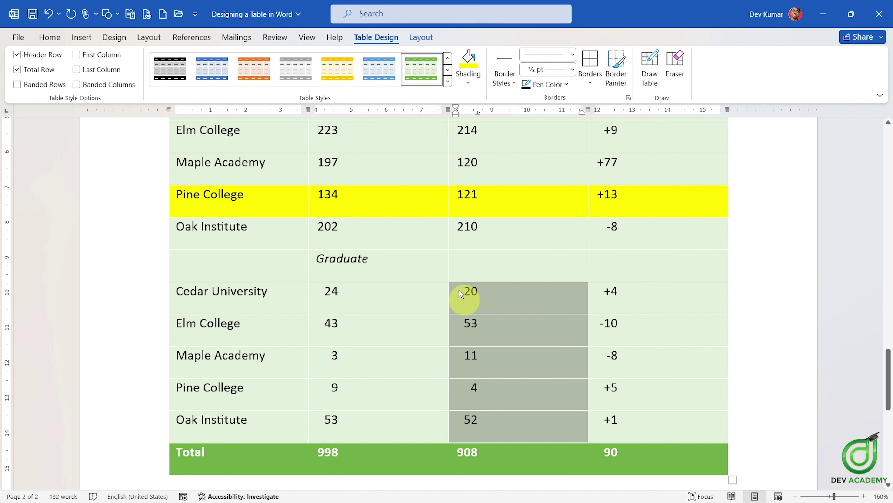
scroll(506, 268, up, 4)
scroll(510, 249, down, 4)
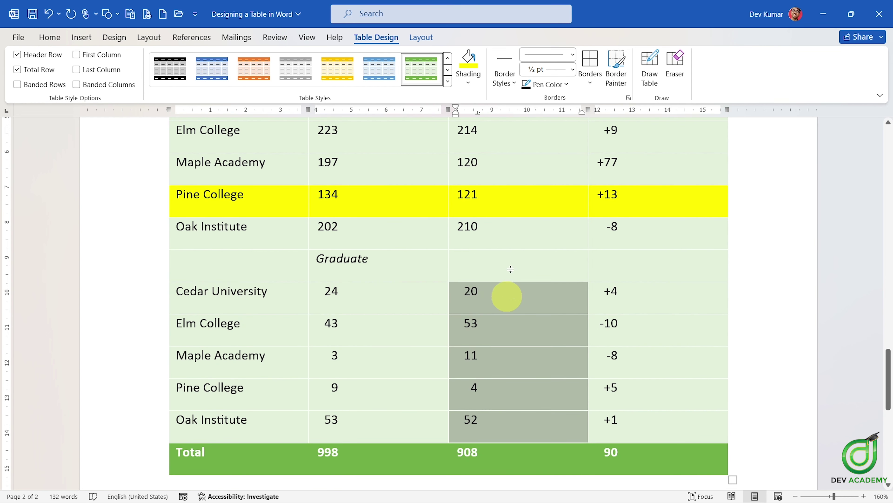
Step: Shade the selected graduate college cells with a blue theme colour
click(468, 81)
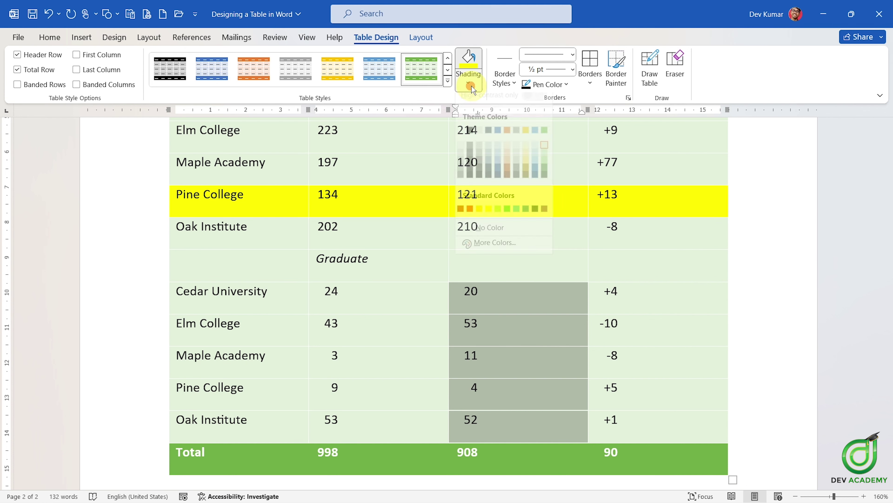
click(499, 140)
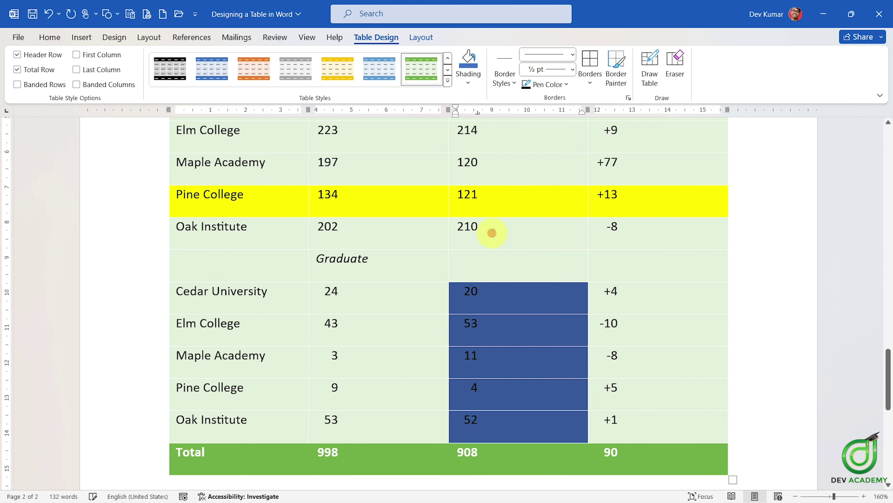
click(496, 246)
scroll(498, 249, up, 3)
scroll(498, 249, down, 1)
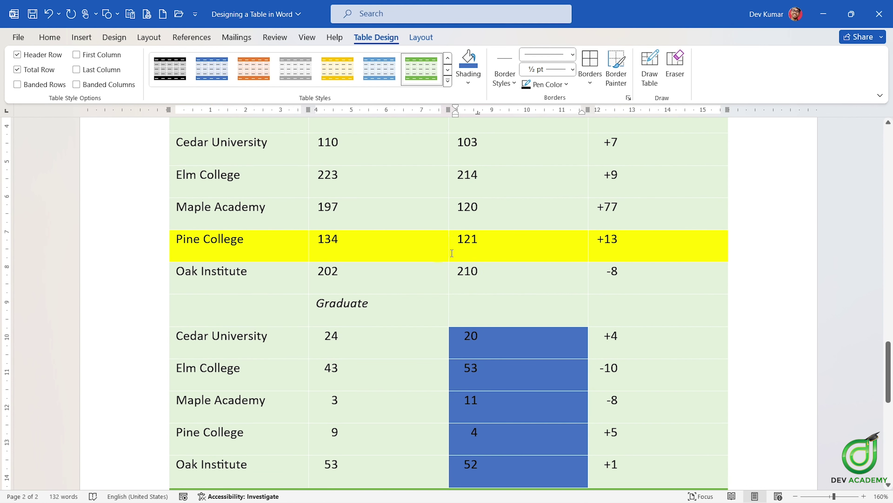
scroll(480, 262, up, 1)
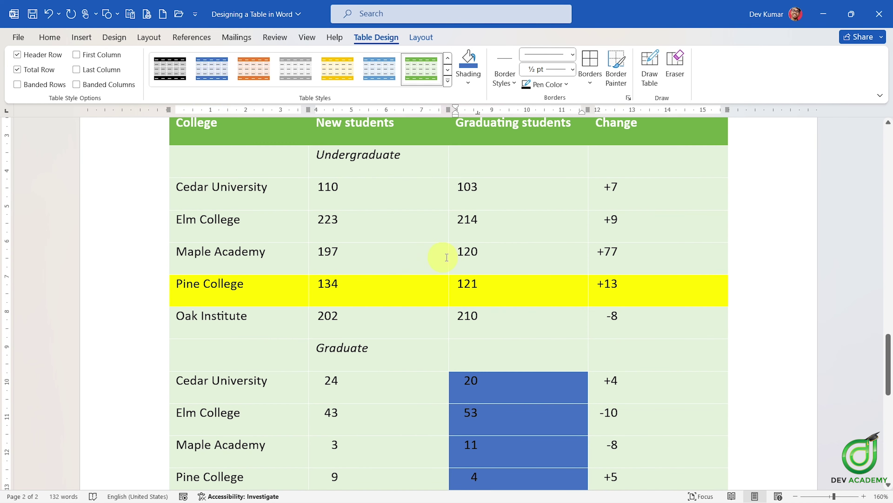
scroll(447, 257, up, 2)
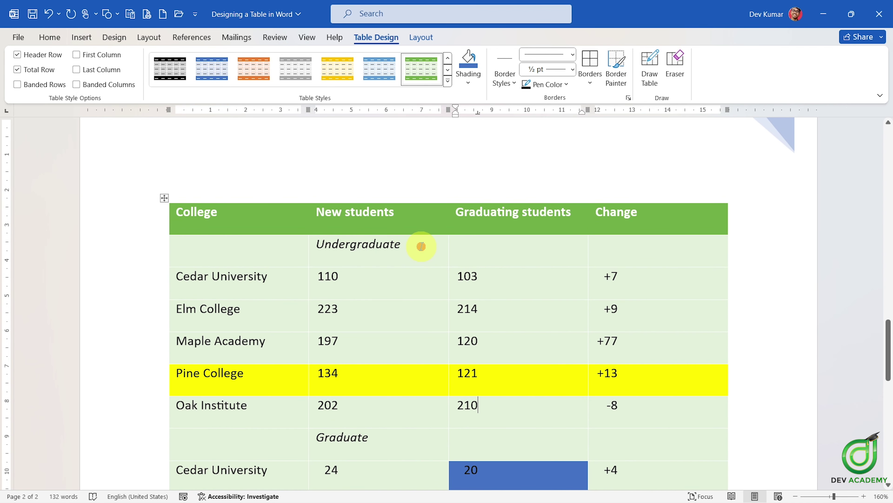
Step: Shade the Undergraduate label cell orange
drag(421, 246, 315, 243)
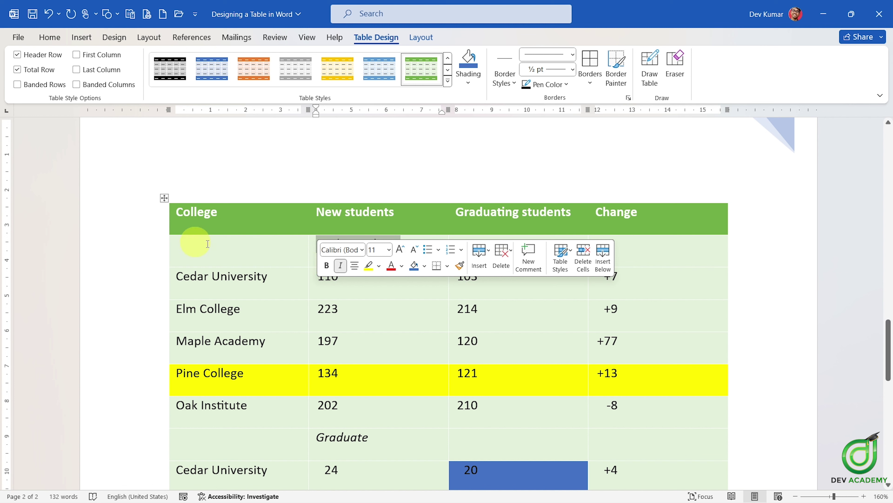
click(284, 311)
drag(408, 246, 321, 243)
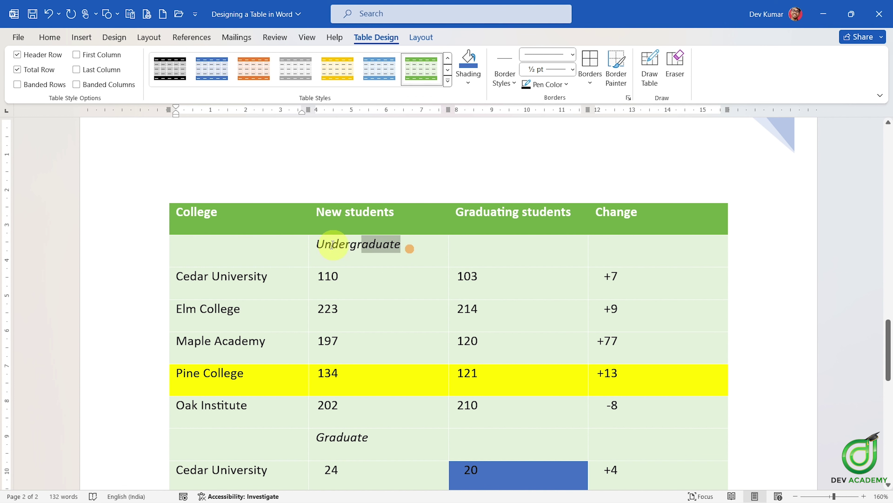
click(468, 83)
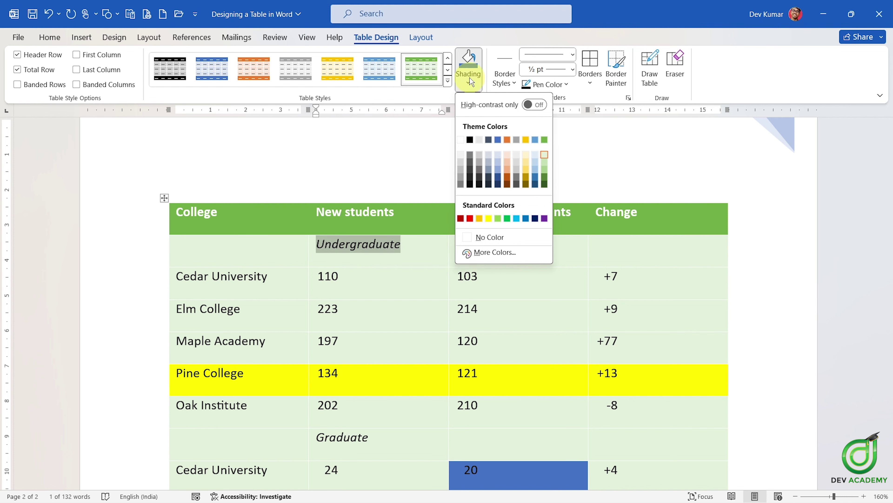
click(509, 140)
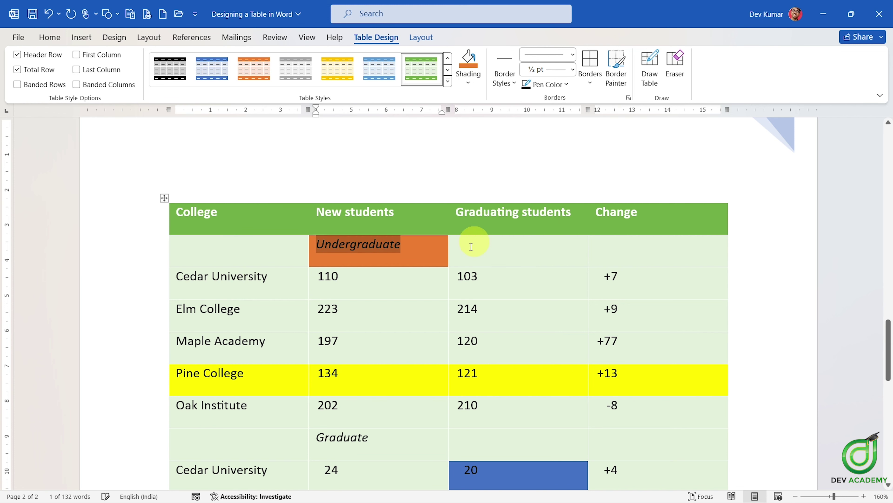
click(433, 263)
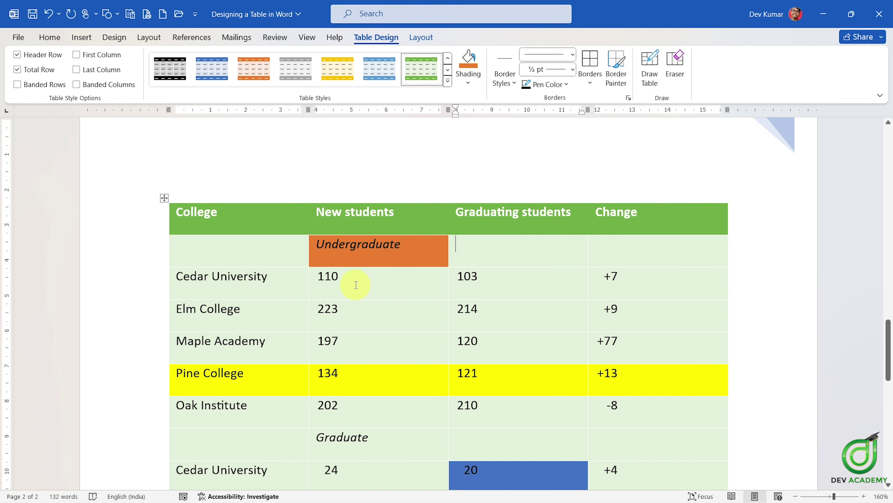
Step: Try light blue shading on the Maple Academy cell
scroll(356, 284, down, 5)
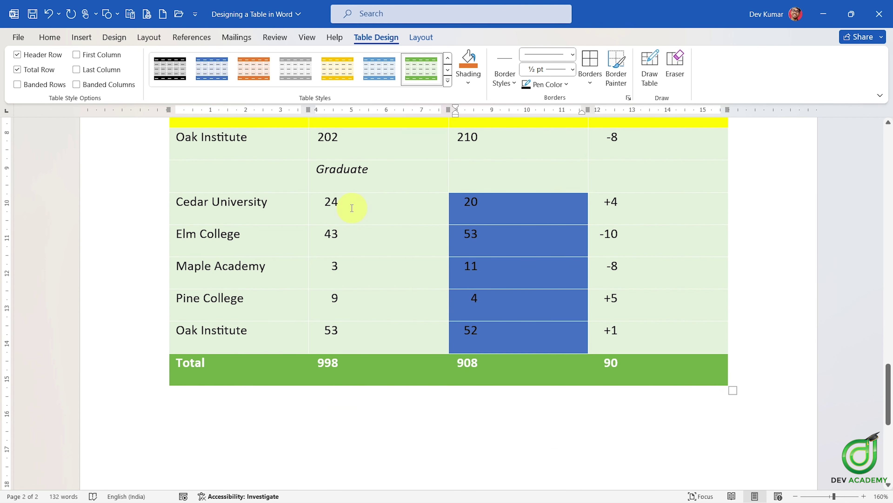
click(239, 268)
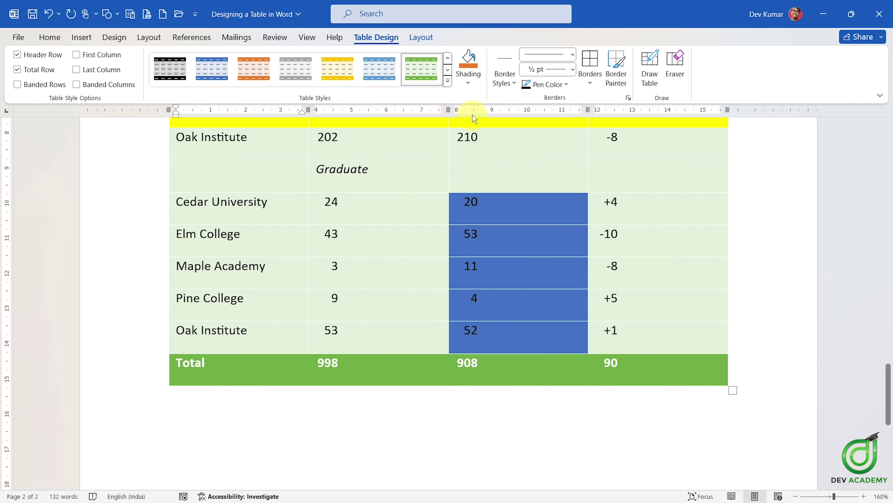
click(468, 81)
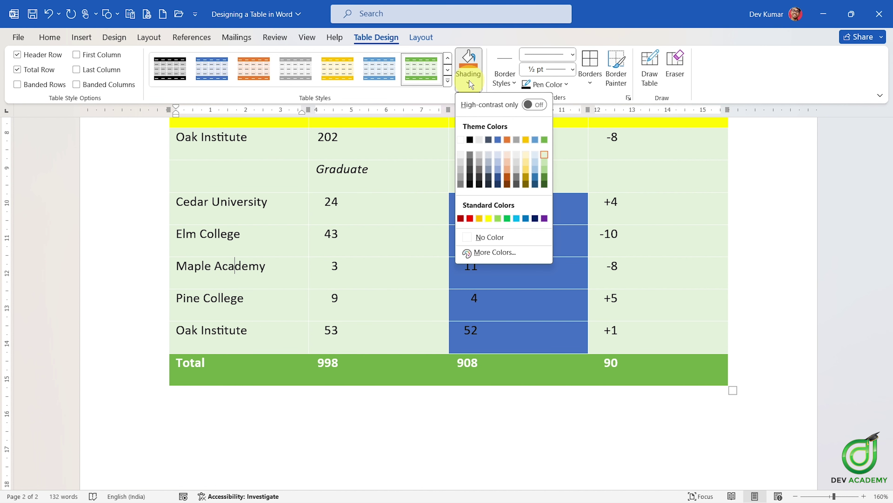
click(534, 138)
scroll(401, 259, up, 3)
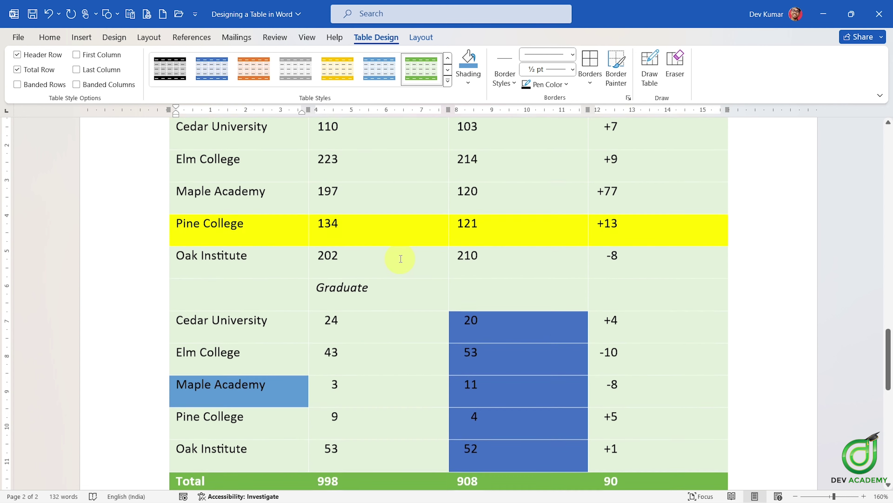
scroll(401, 256, up, 3)
Step: Undo the remaining orange and blue shading with Ctrl+Z twice, then clear the selection
key(ctrl+z)
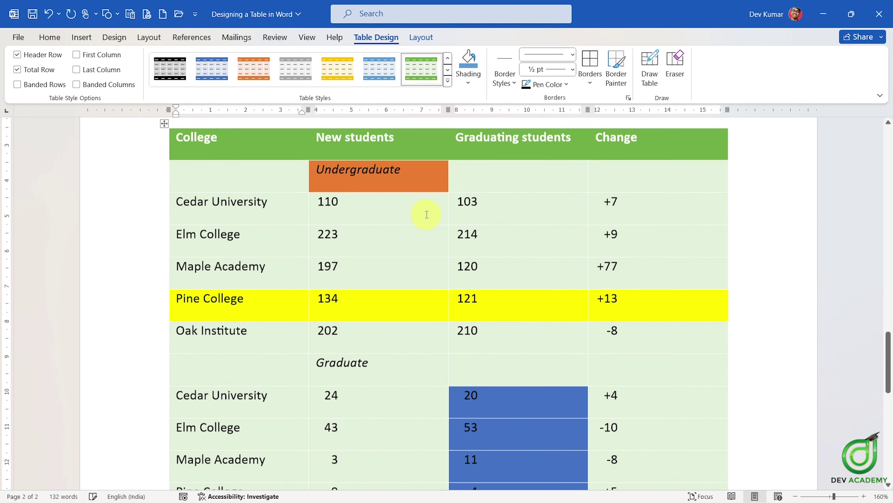
key(ctrl+z)
key(ctrl+z)
key(ctrl+z)
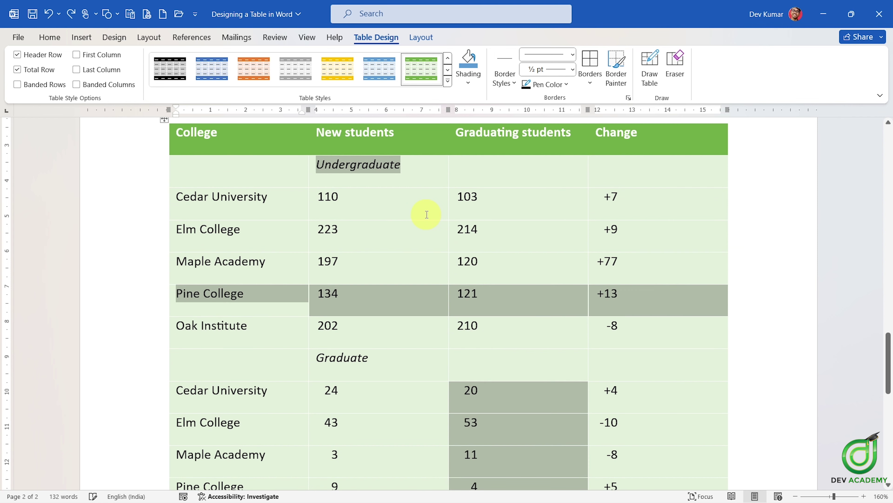
click(421, 211)
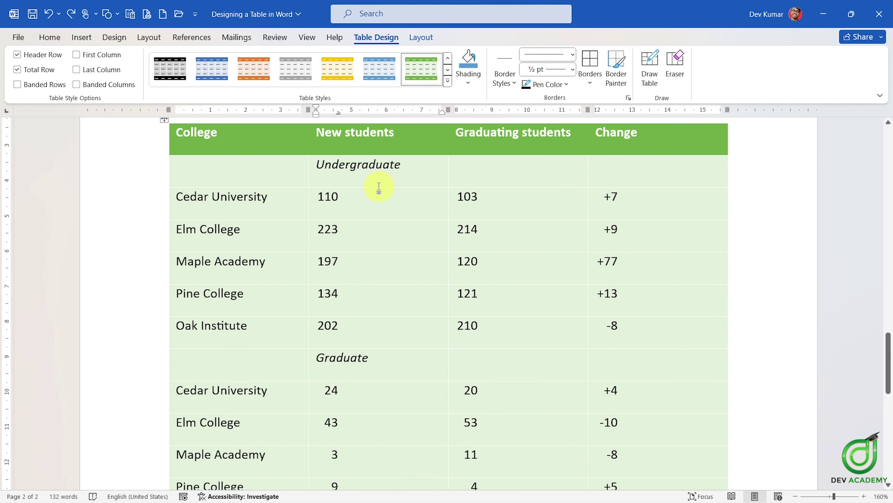
scroll(468, 185, up, 1)
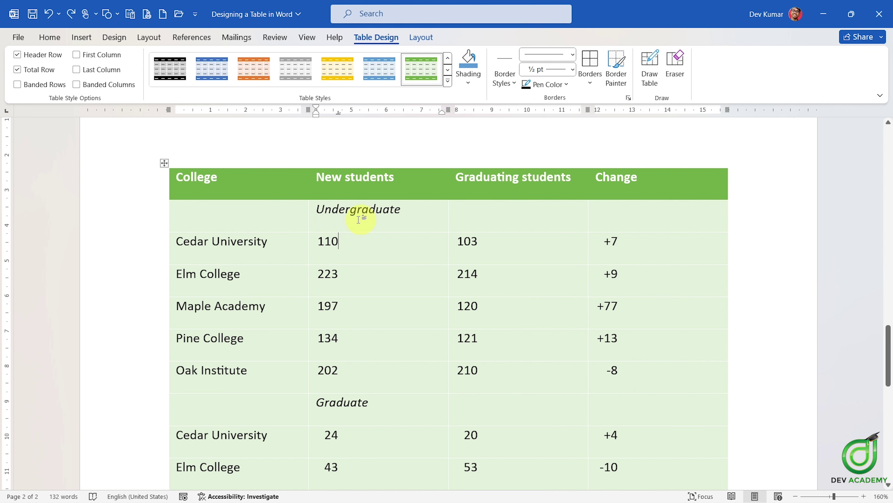
scroll(386, 218, up, 10)
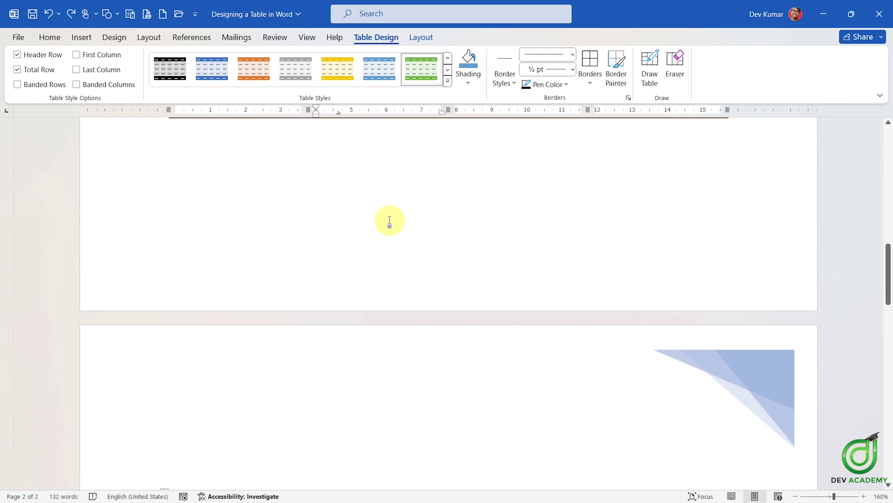
scroll(352, 204, up, 5)
scroll(306, 185, up, 3)
Step: Select the entire green enrollment table on page 2 using its move handle
scroll(317, 197, up, 2)
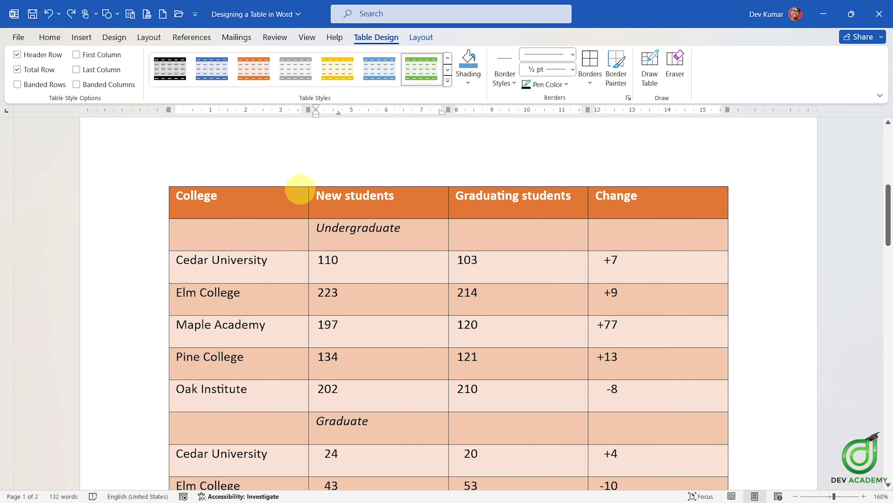
scroll(474, 221, down, 8)
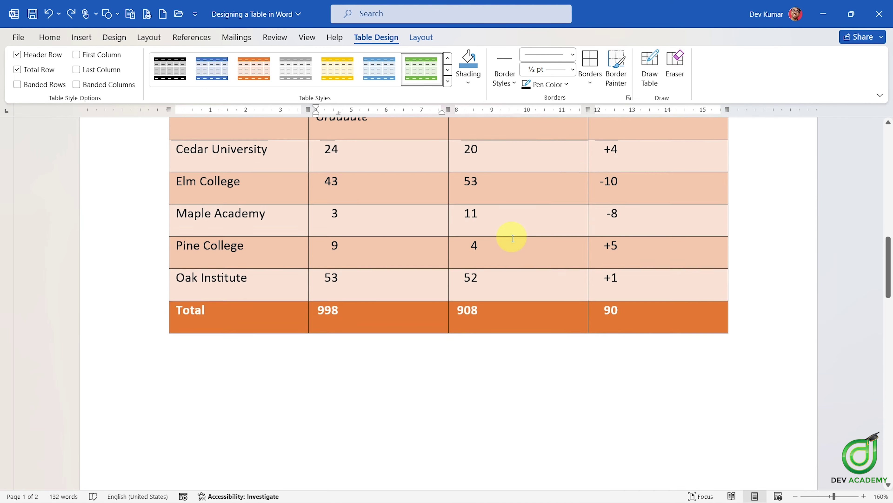
scroll(512, 237, down, 7)
scroll(488, 249, down, 5)
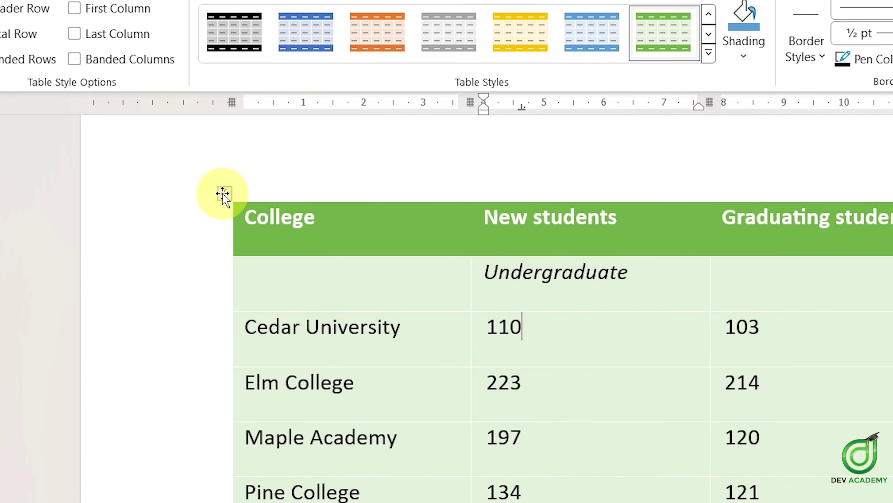
click(225, 194)
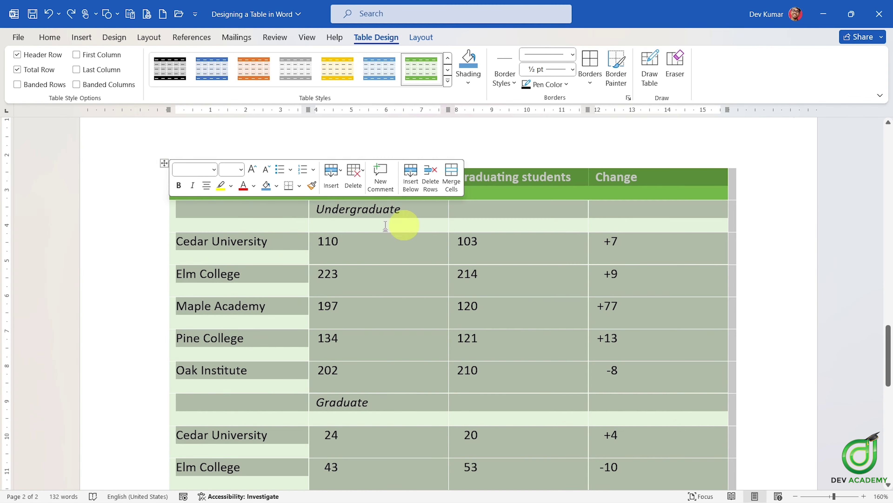
scroll(439, 258, down, 2)
scroll(516, 259, down, 6)
scroll(549, 258, up, 5)
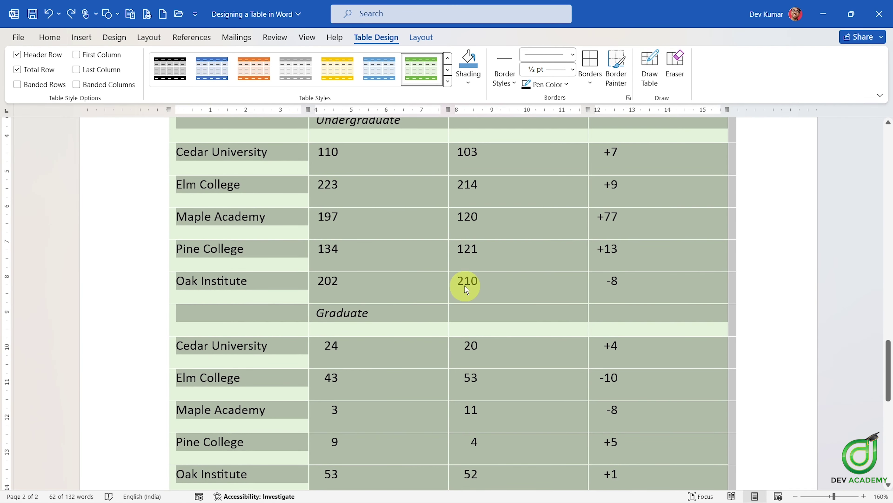
scroll(474, 276, up, 3)
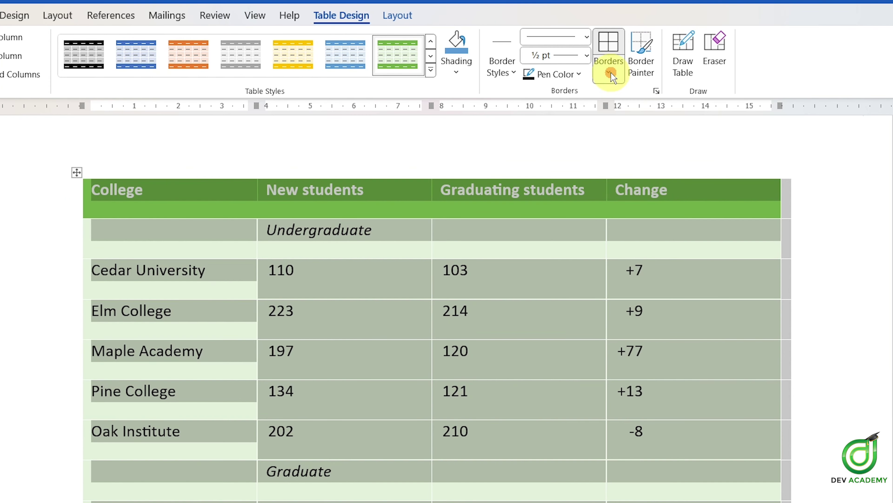
Step: Apply the blue single solid 1½ pt Accent 1 border style to all table cells
click(590, 81)
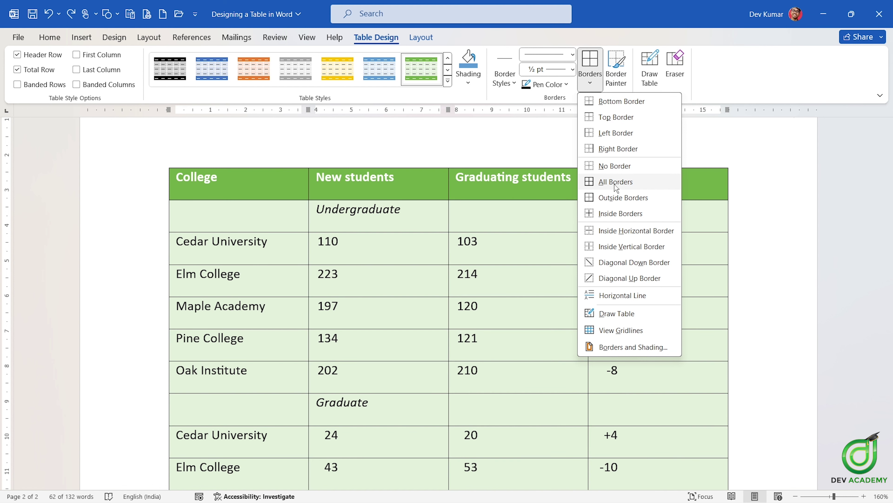
click(649, 188)
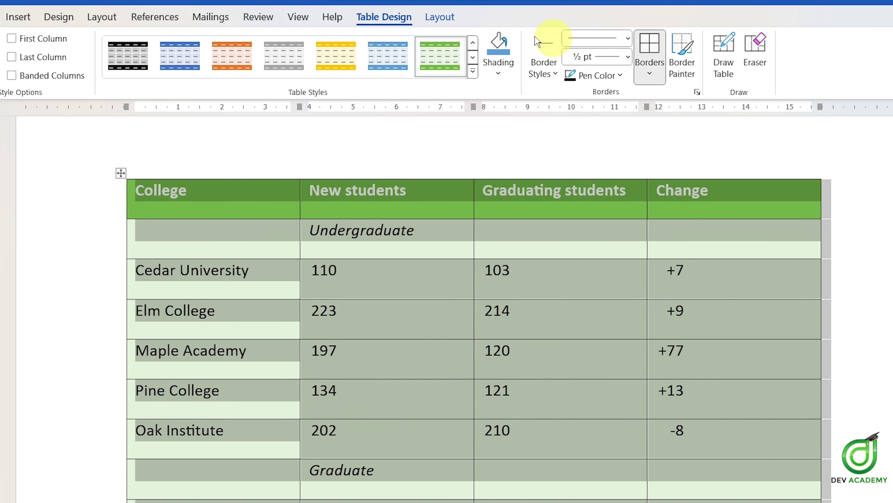
click(551, 75)
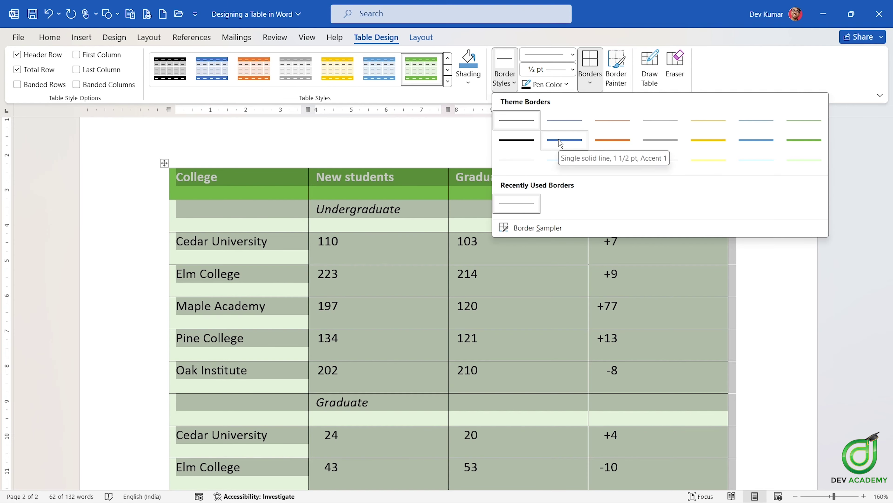
click(611, 145)
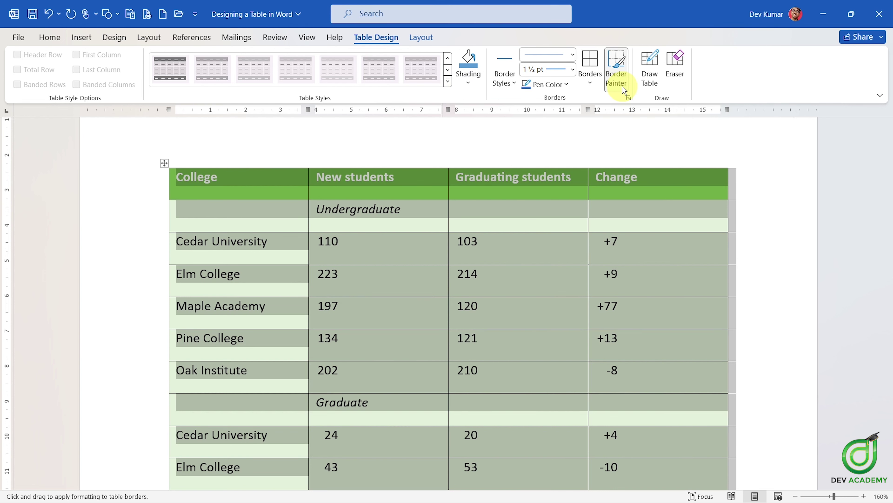
click(590, 87)
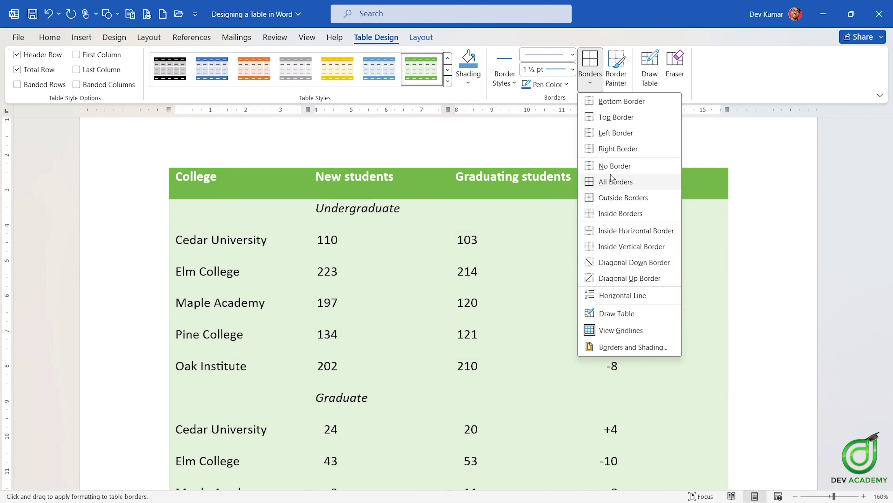
click(614, 182)
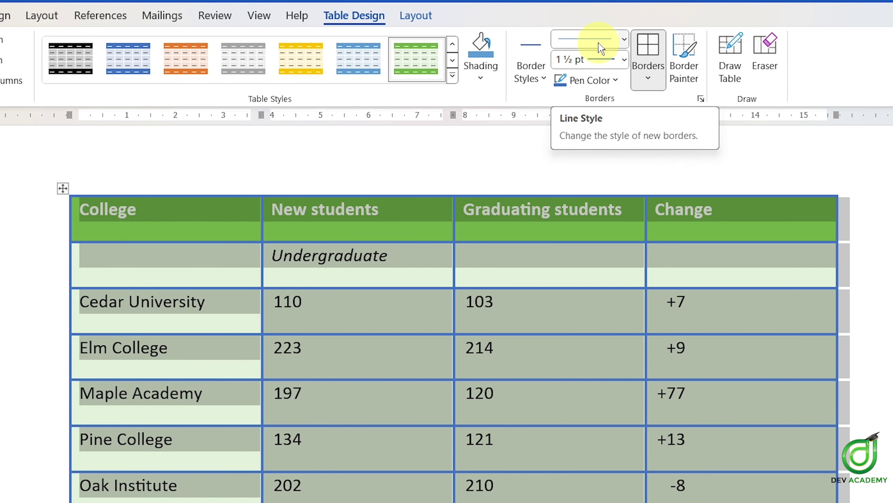
Step: Set the border pen to an orange double line at 1½ pt weight
click(625, 40)
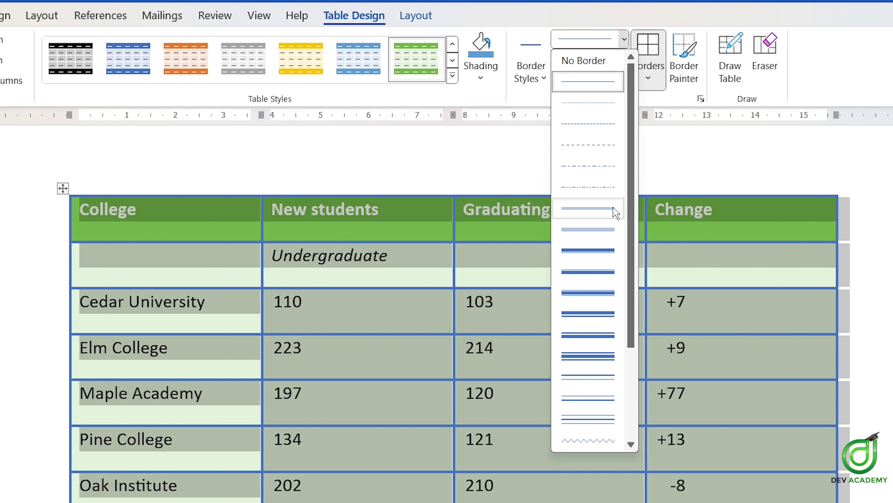
click(598, 217)
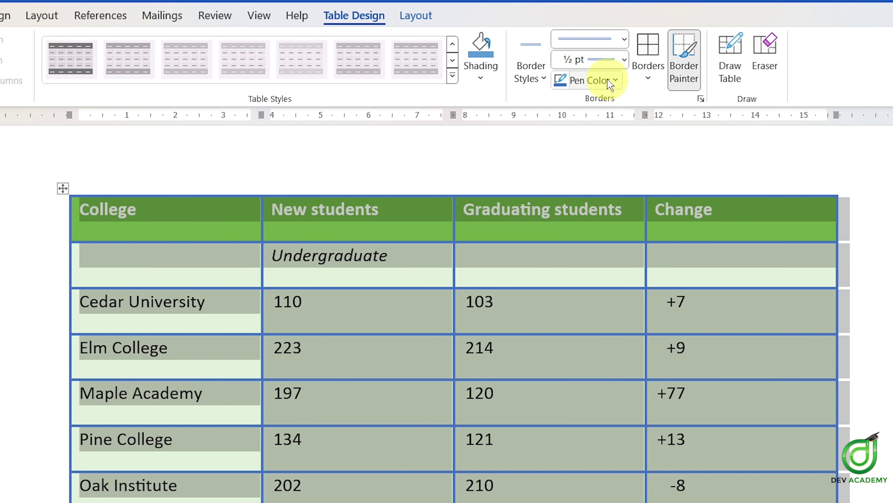
click(609, 87)
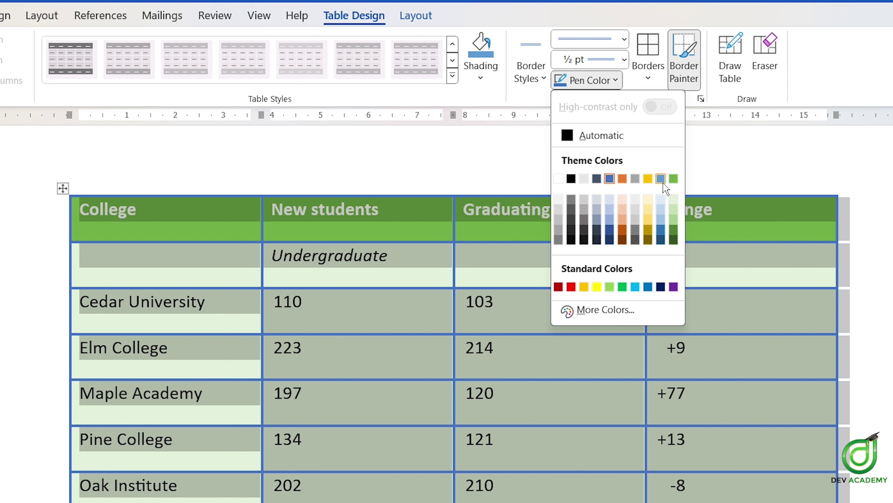
click(622, 179)
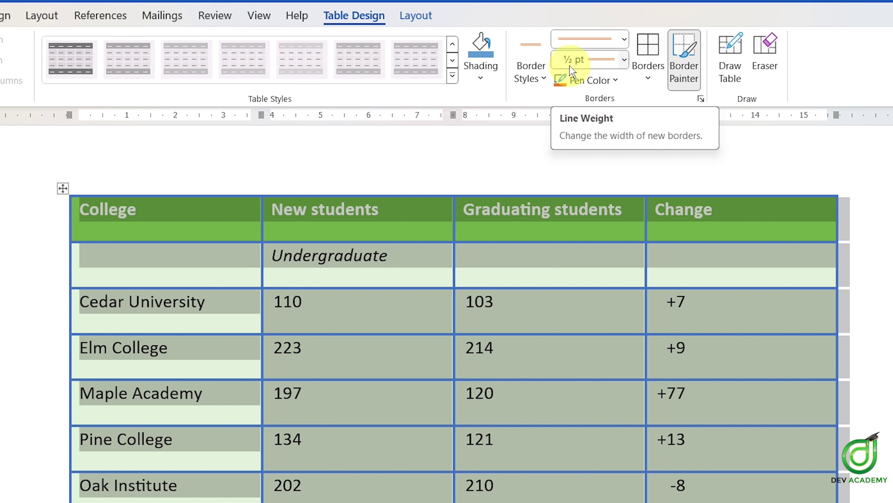
click(623, 60)
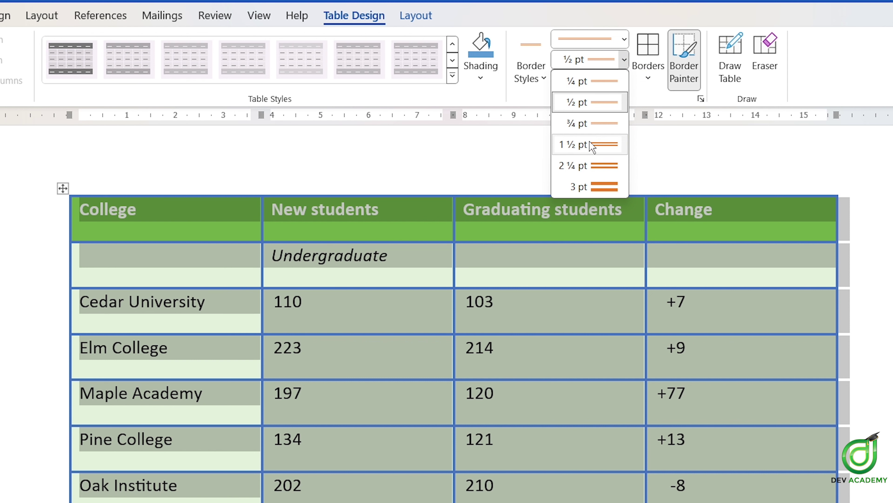
click(584, 145)
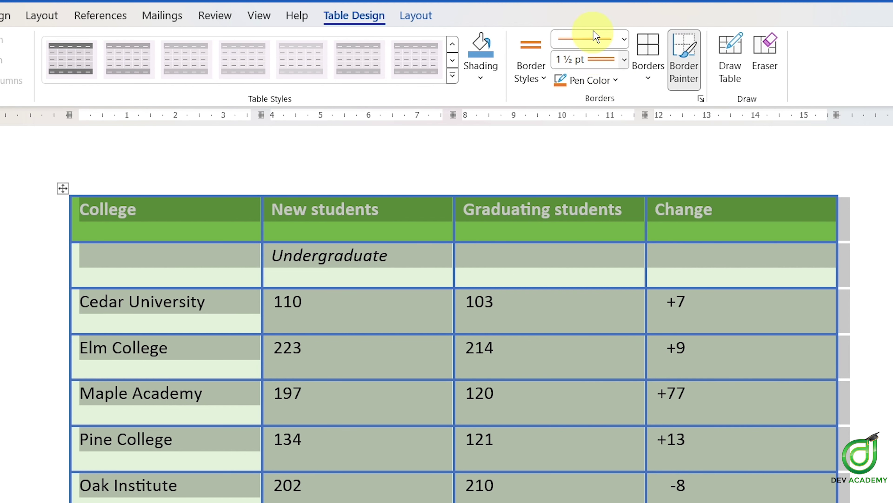
click(652, 74)
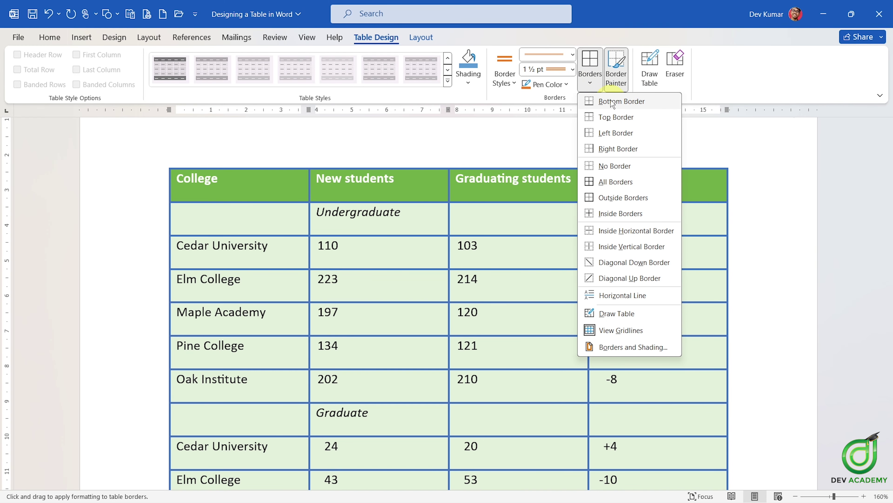
Step: Remove all table borders, then frame the table with an orange double outside border
click(612, 102)
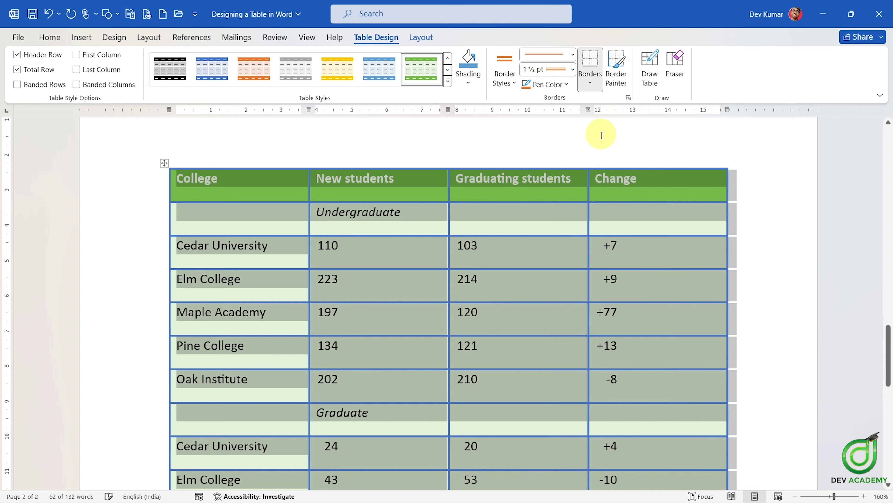
scroll(601, 134, down, 5)
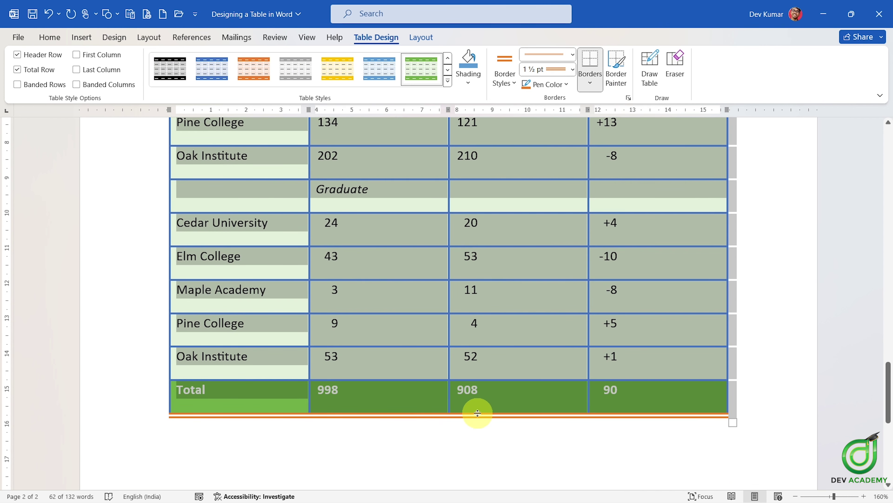
scroll(544, 393, up, 5)
click(591, 84)
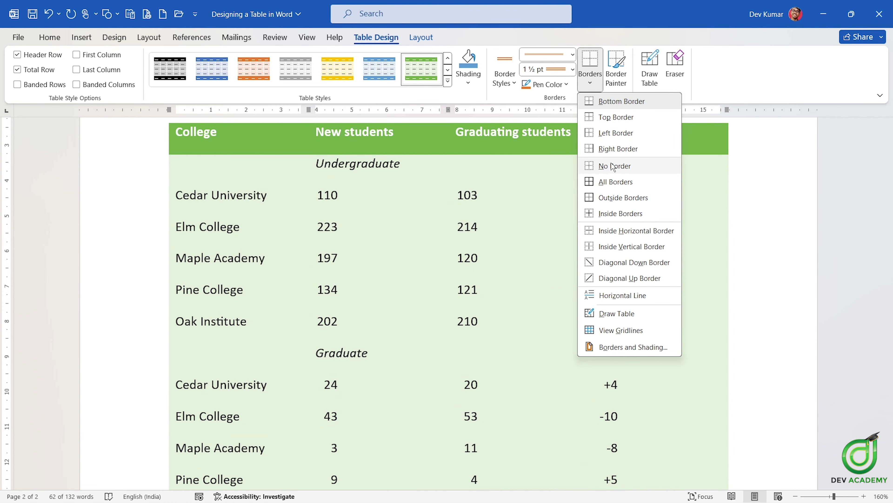
click(613, 167)
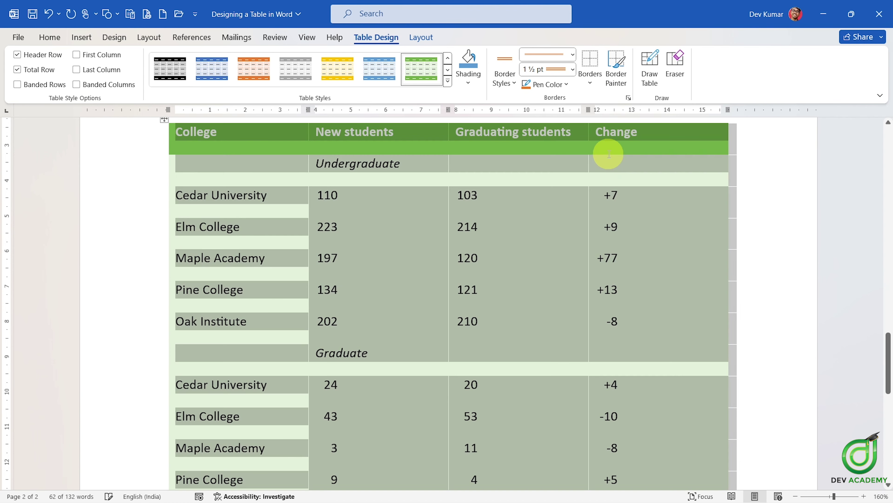
click(592, 83)
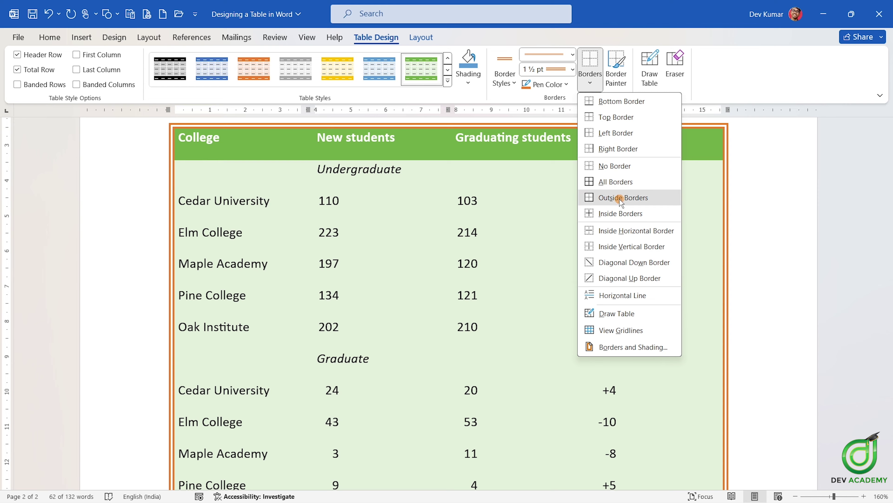
click(619, 198)
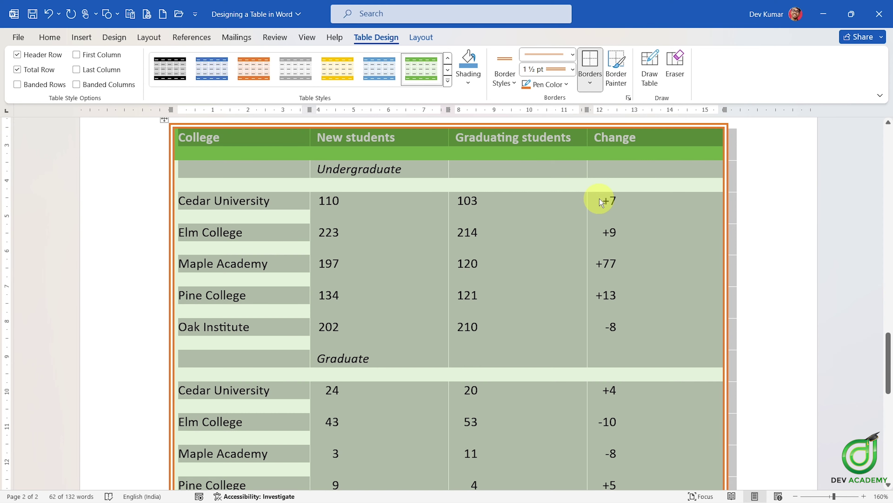
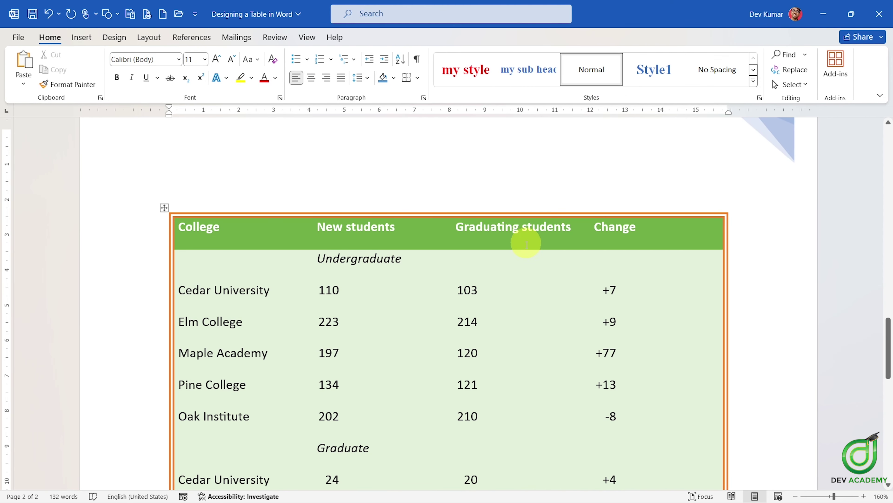
Step: Select the enrollment table's header row to show Table Design, then open and close Border Styles
click(527, 228)
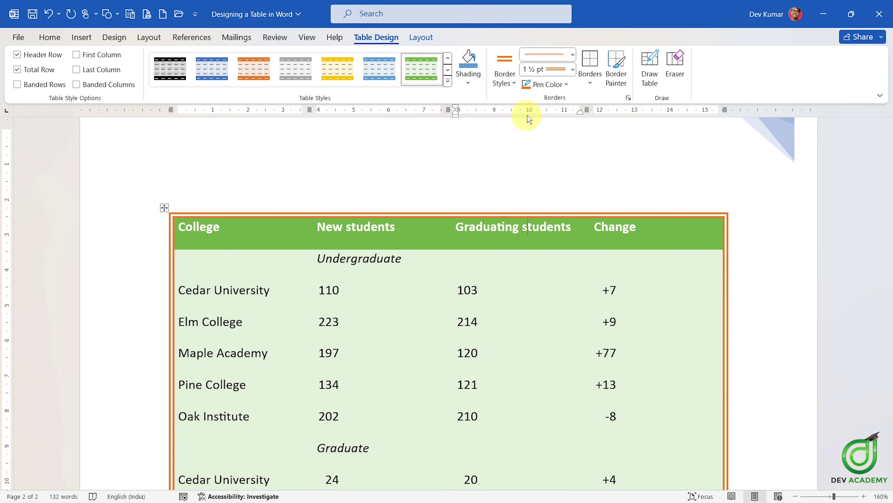
click(510, 88)
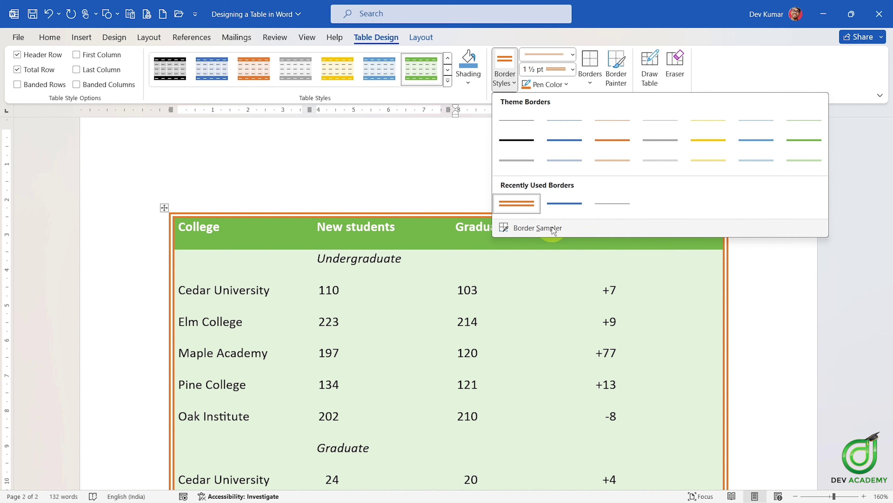
click(511, 86)
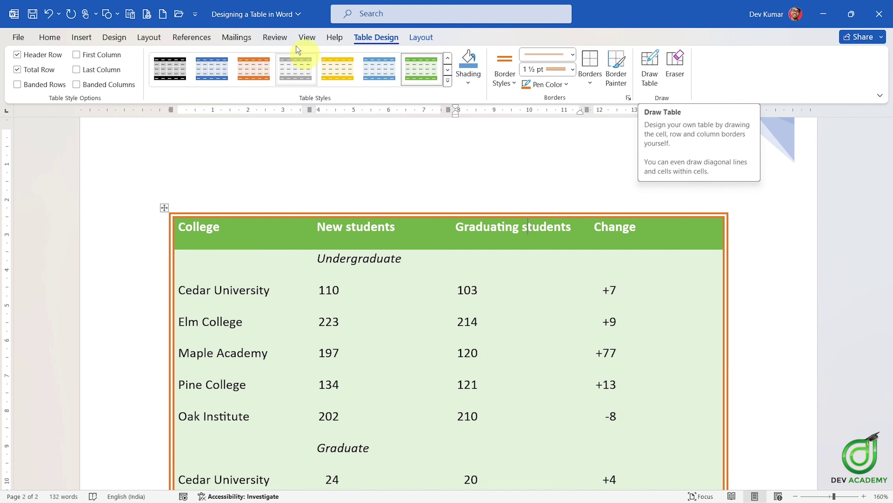
click(85, 37)
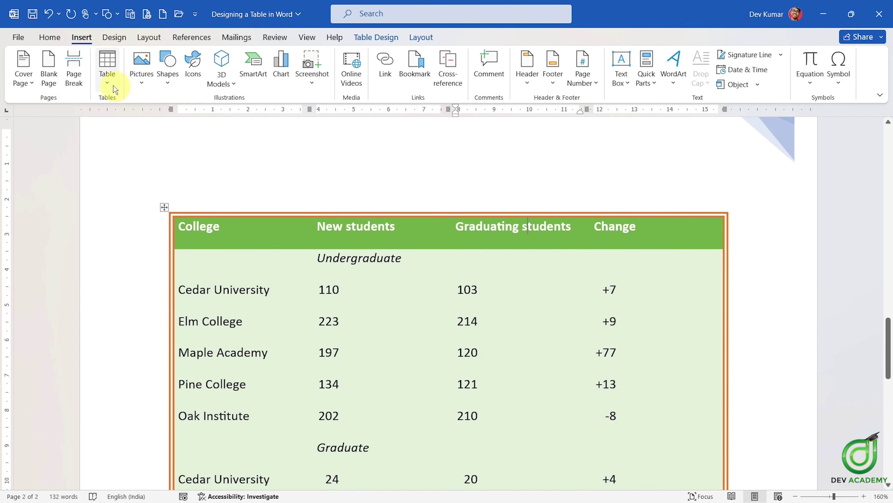
click(108, 78)
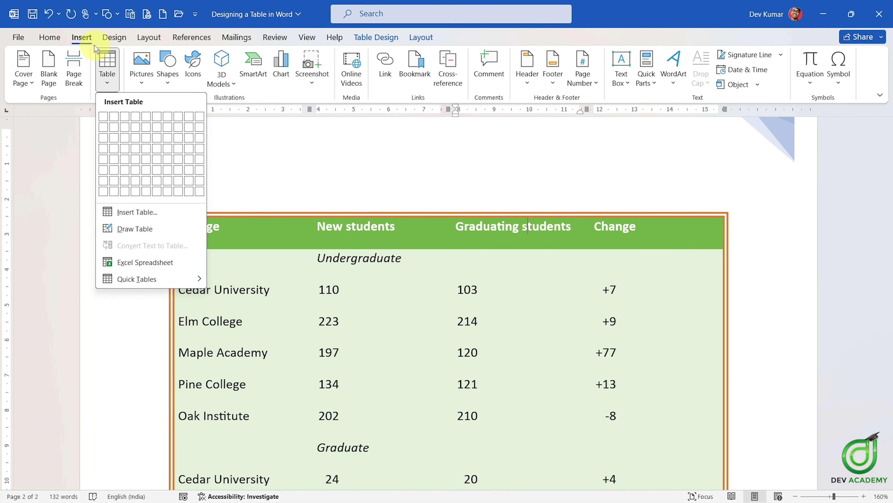
click(97, 38)
click(388, 39)
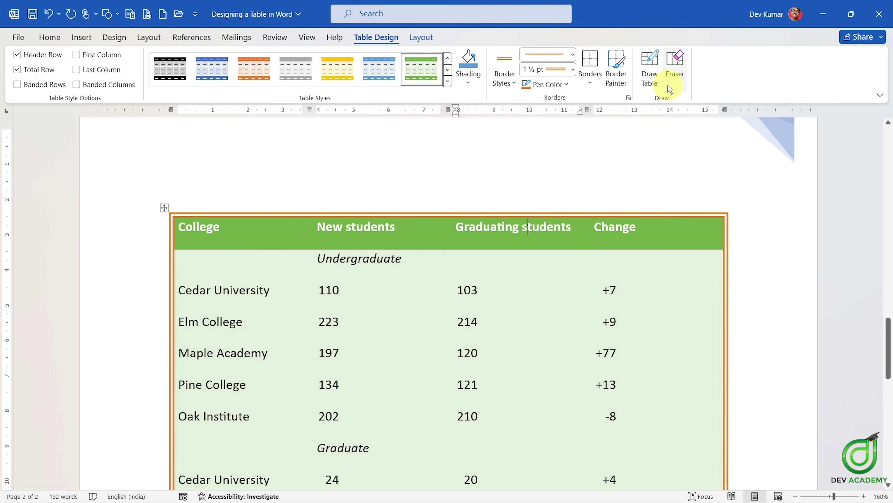
click(421, 37)
click(376, 37)
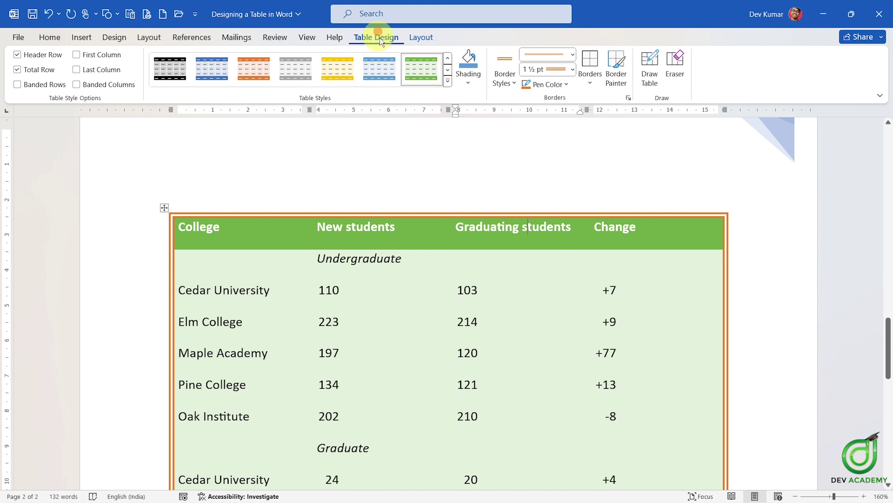
scroll(588, 223, down, 2)
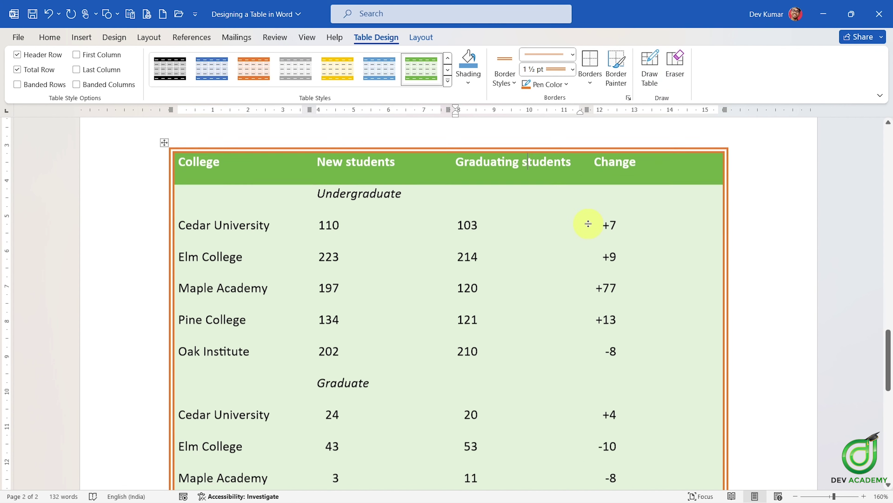
scroll(446, 197, down, 2)
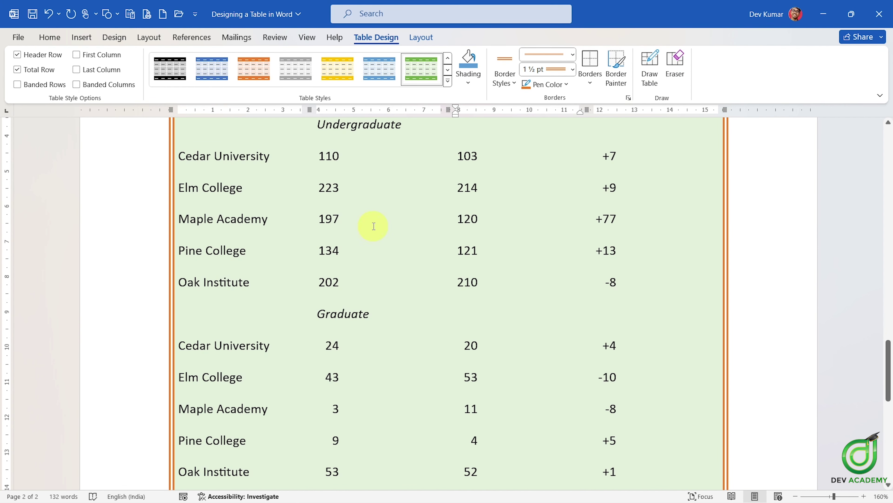
scroll(374, 226, up, 4)
scroll(558, 231, down, 3)
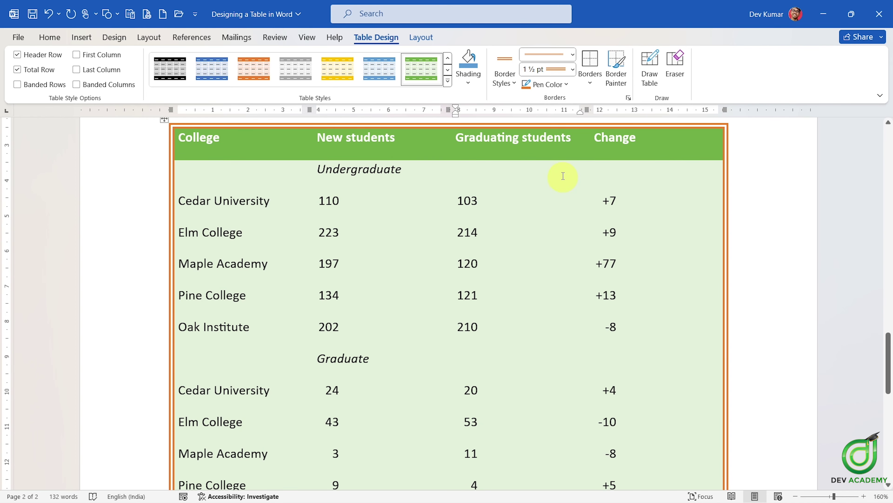
click(649, 84)
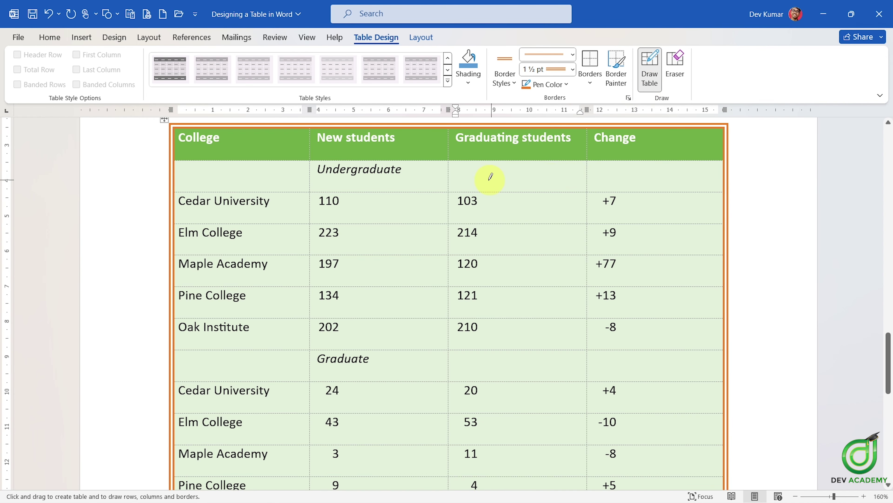
drag(545, 148, 552, 246)
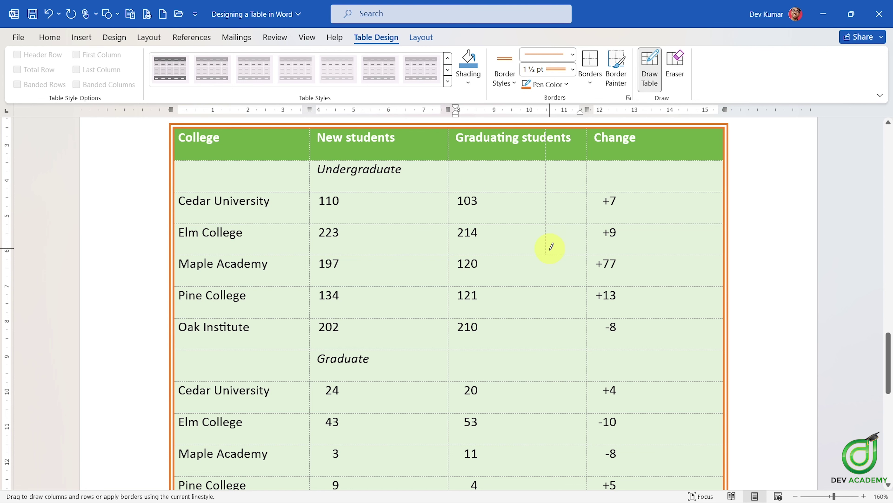
drag(551, 334, 552, 340)
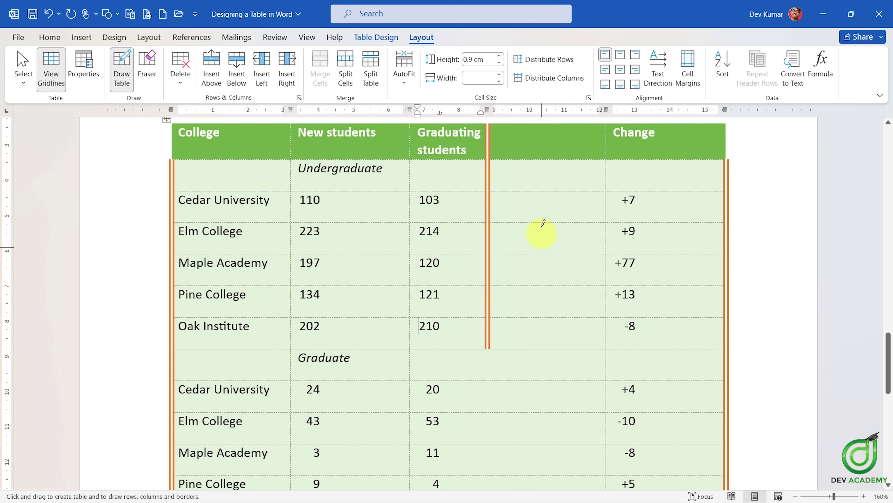
key(ctrl+z)
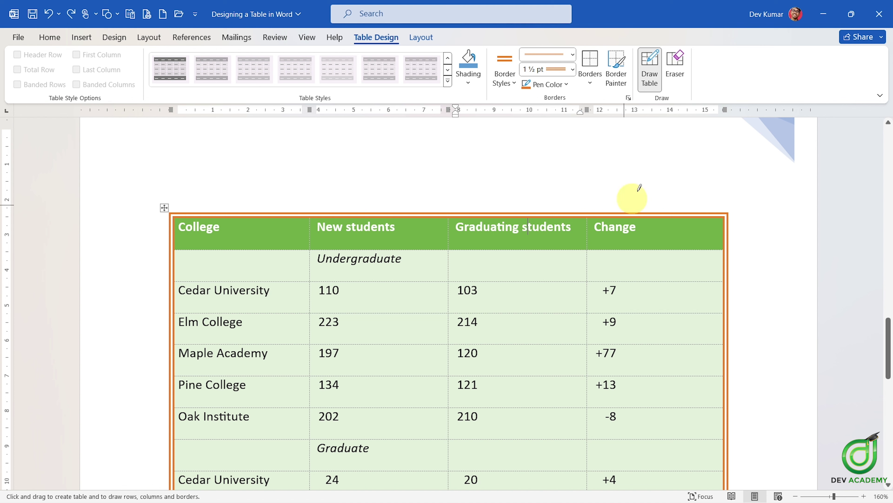
click(652, 89)
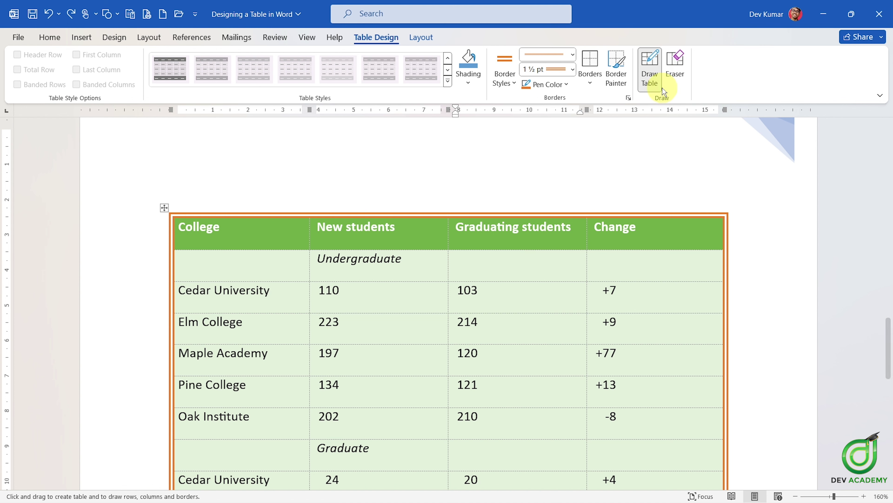
click(656, 83)
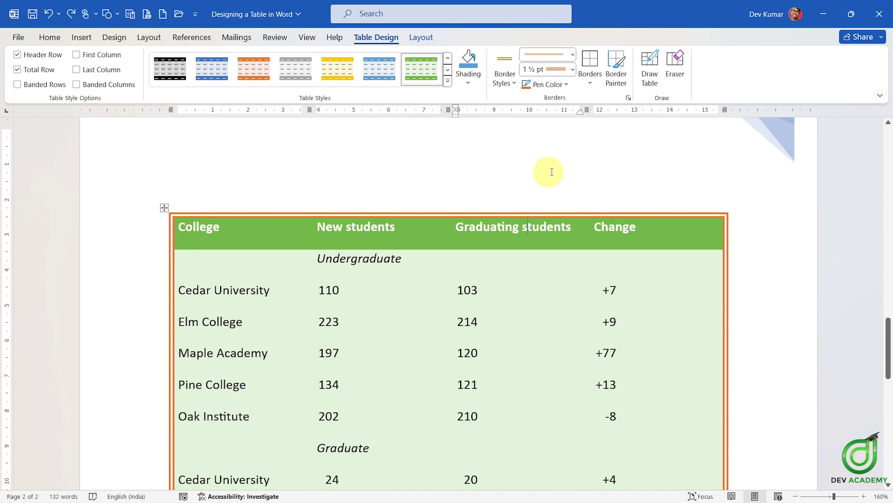
Step: Select the whole table and remove its orange outer borders with No Border
click(164, 208)
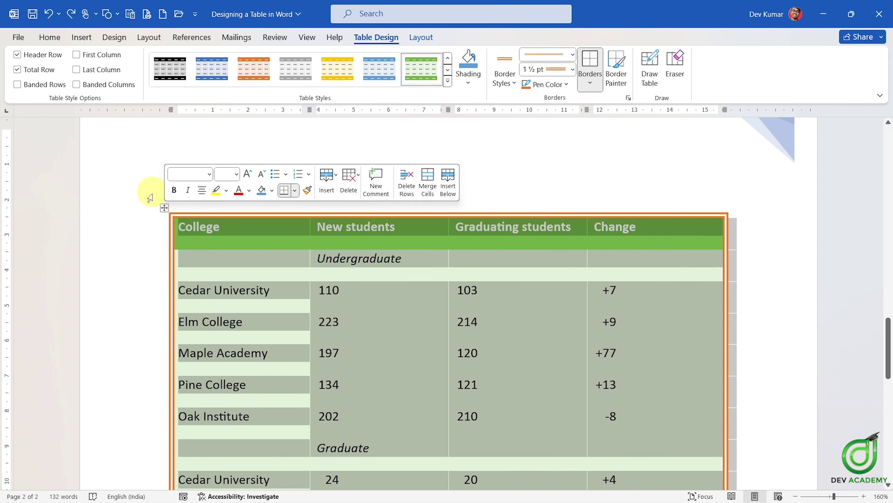
click(590, 84)
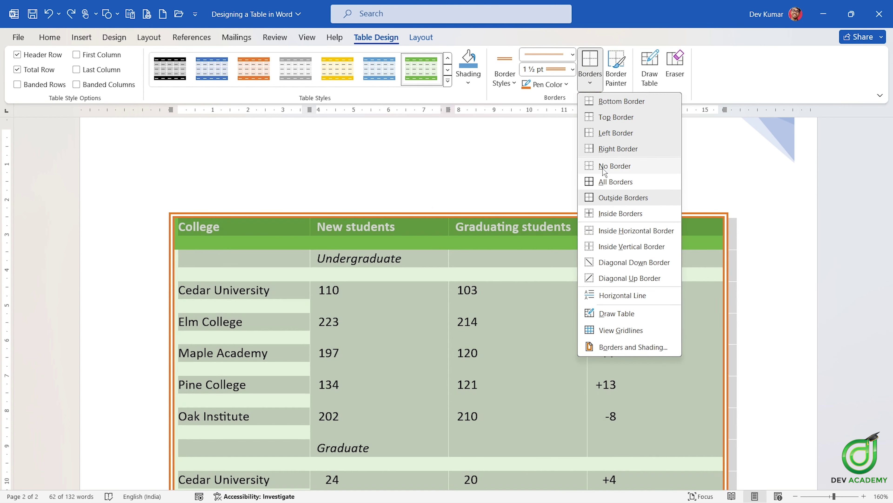
click(608, 166)
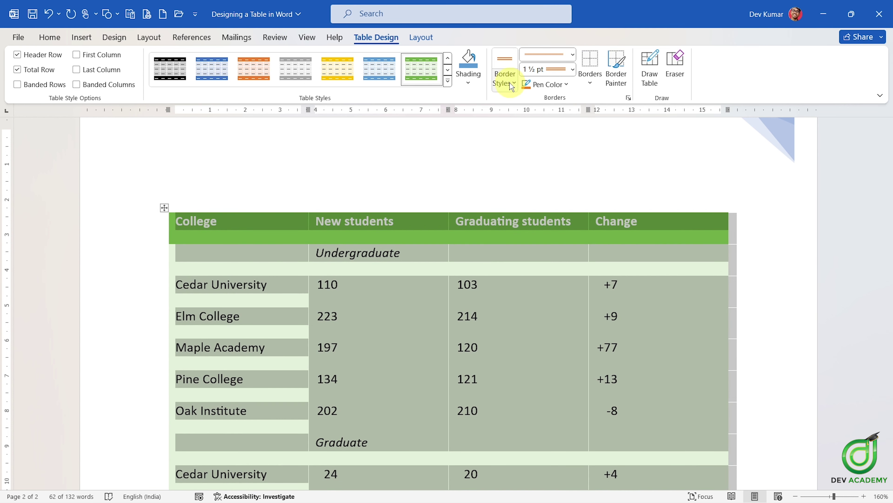
Step: Choose the black single-line border style and turn on Draw Table
click(504, 83)
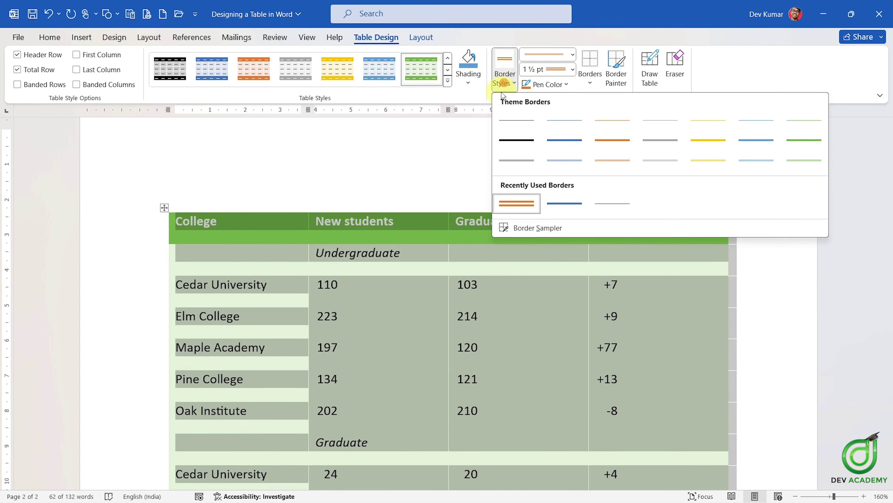
click(517, 141)
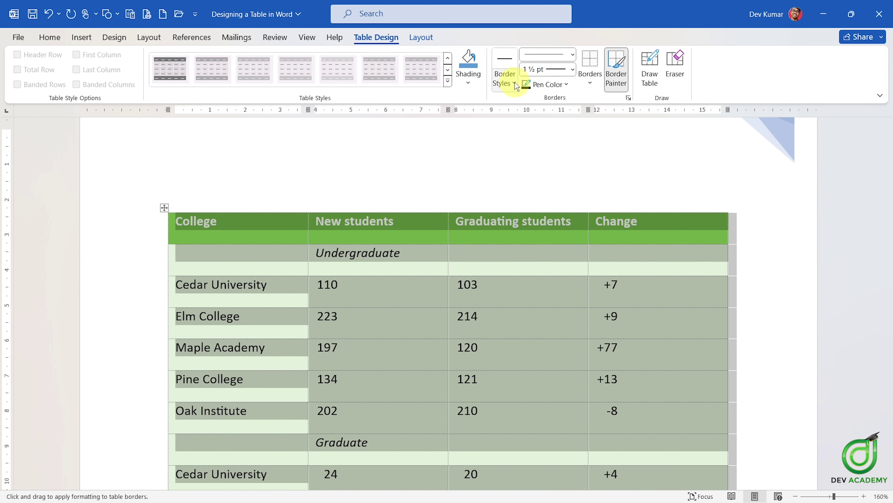
scroll(728, 74, down, 1)
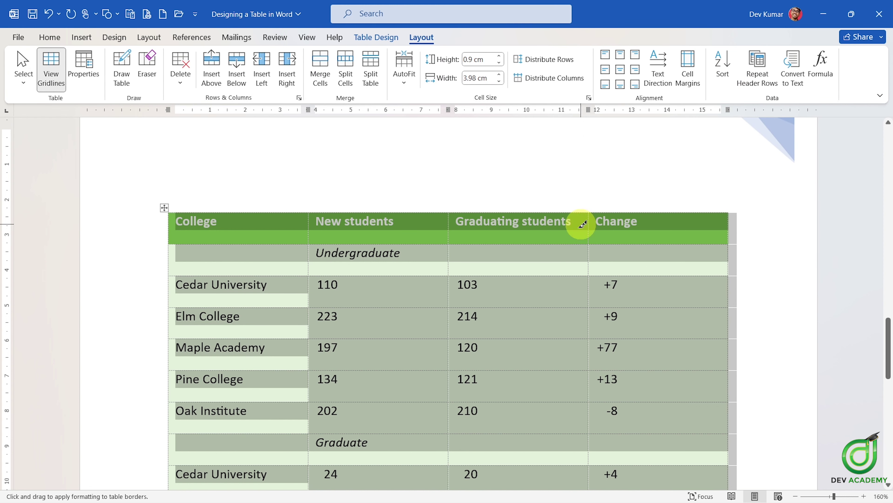
click(366, 36)
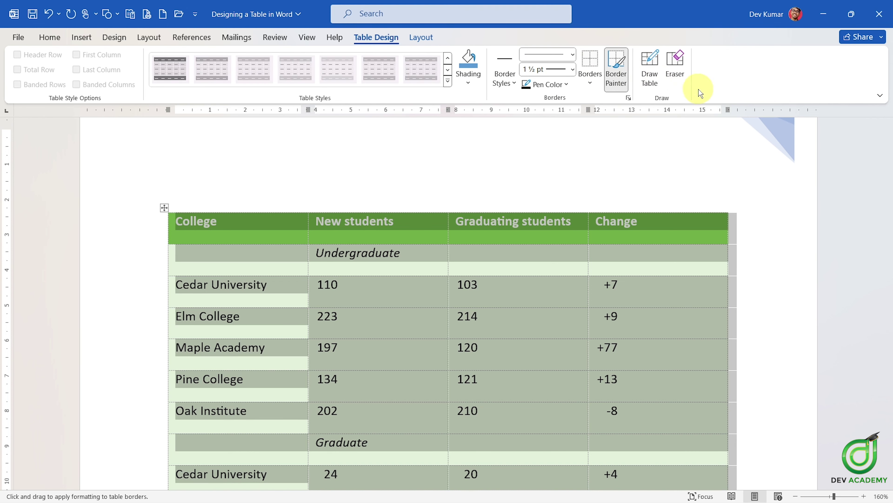
click(649, 84)
scroll(633, 155, down, 5)
scroll(594, 155, up, 1)
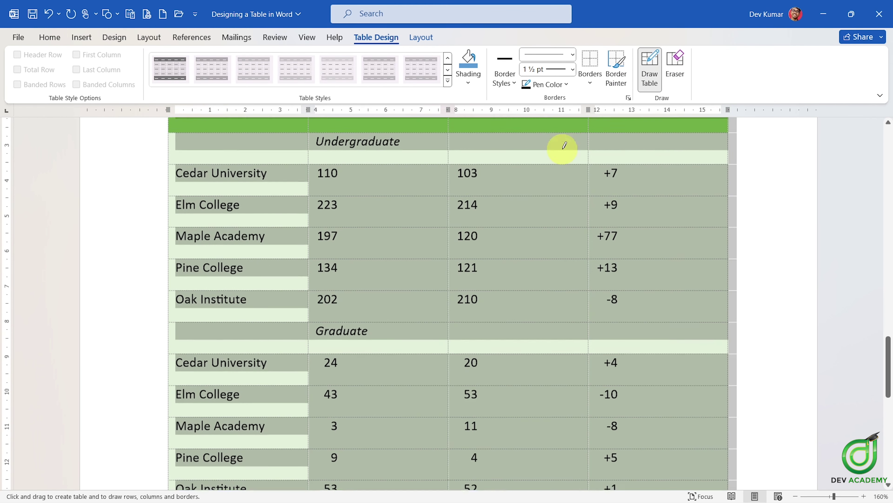
scroll(549, 160, up, 1)
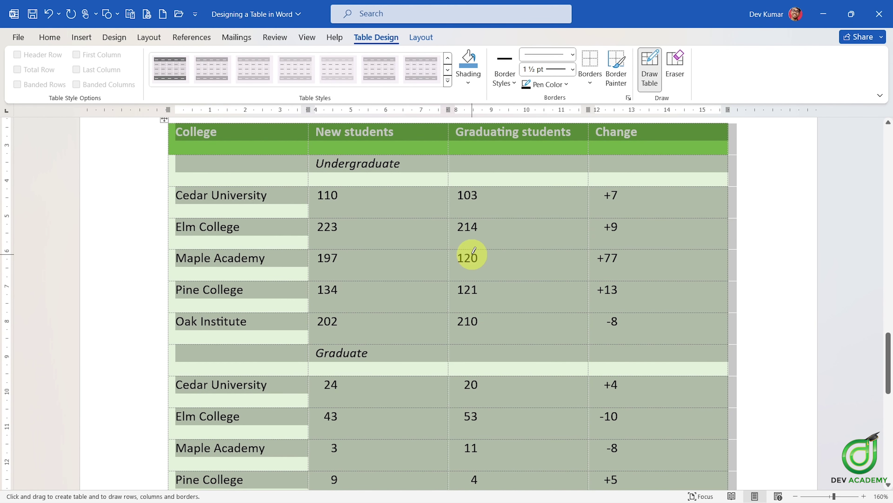
Step: Draw a black vertical line in Graduating students from Undergraduate down to Oak Institute
scroll(528, 243, down, 3)
scroll(544, 148, up, 2)
scroll(546, 183, up, 1)
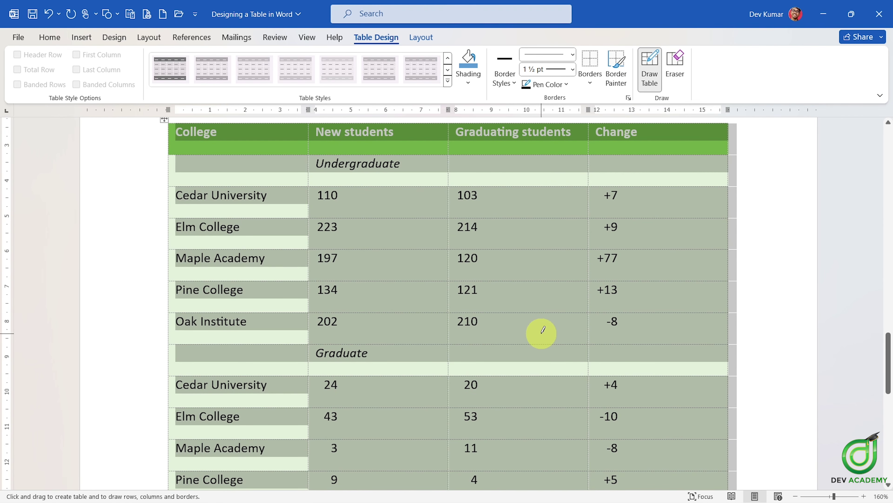
drag(541, 173, 549, 333)
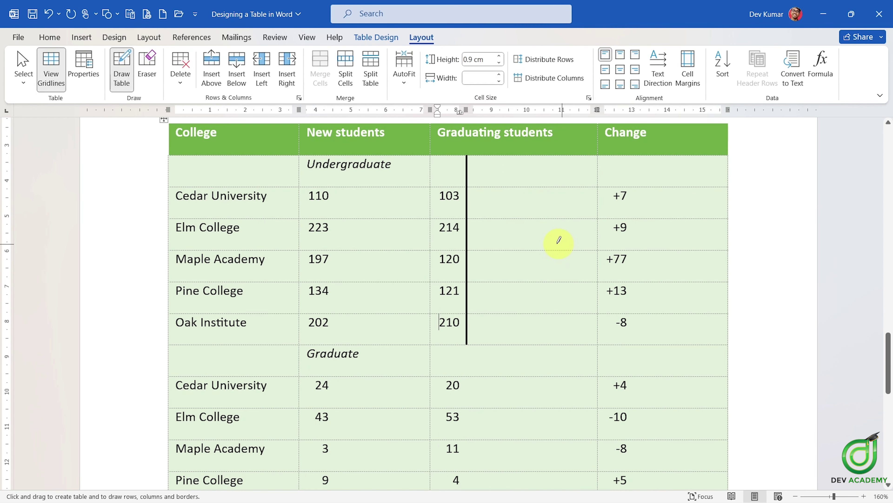
scroll(527, 181, up, 2)
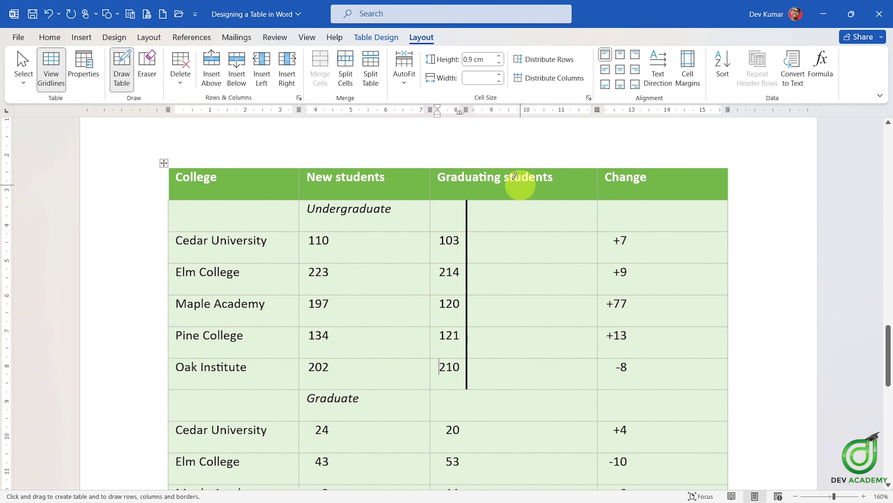
click(384, 36)
click(650, 84)
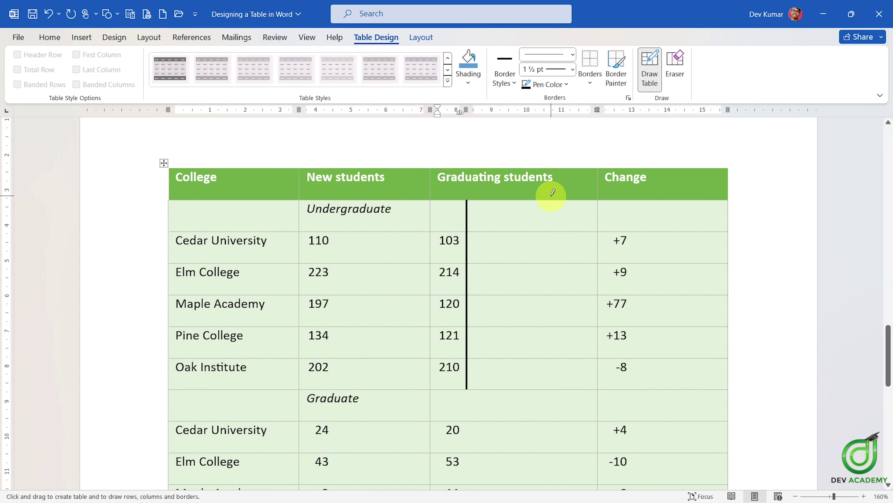
Step: Draw a horizontal line beneath the Graduate cell in the New students column
scroll(462, 213, down, 5)
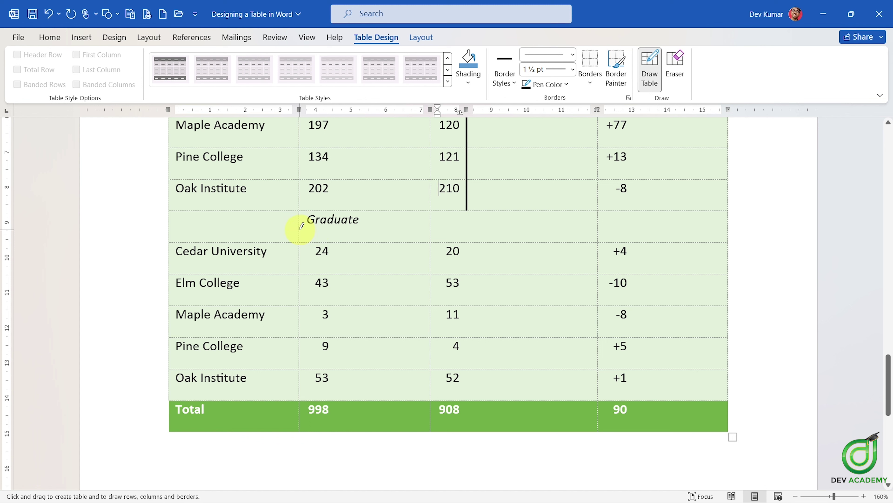
drag(300, 227, 401, 221)
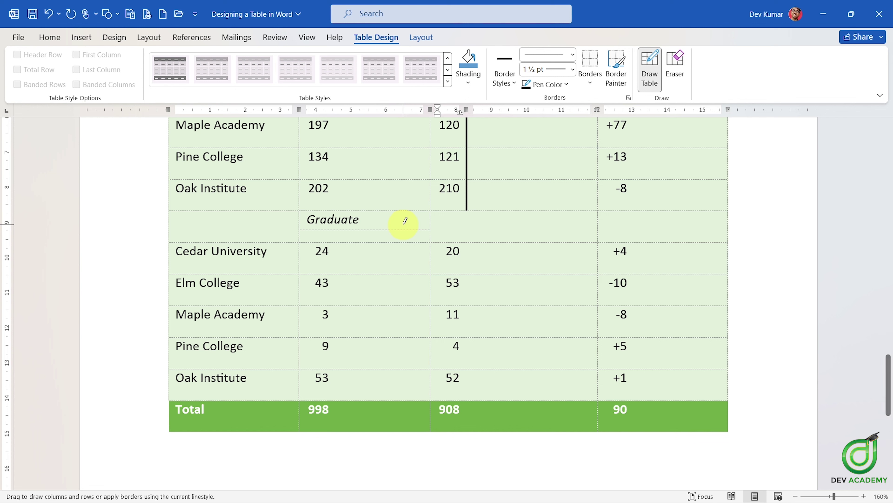
drag(405, 221, 475, 220)
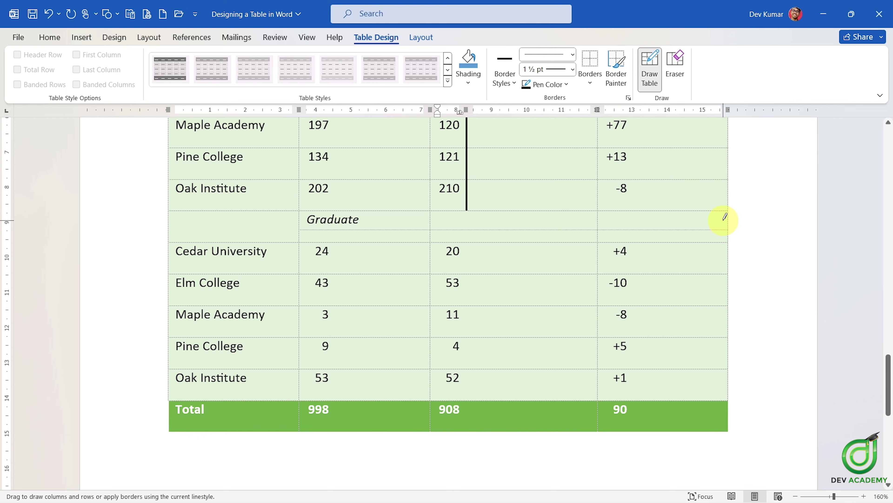
drag(442, 219, 419, 223)
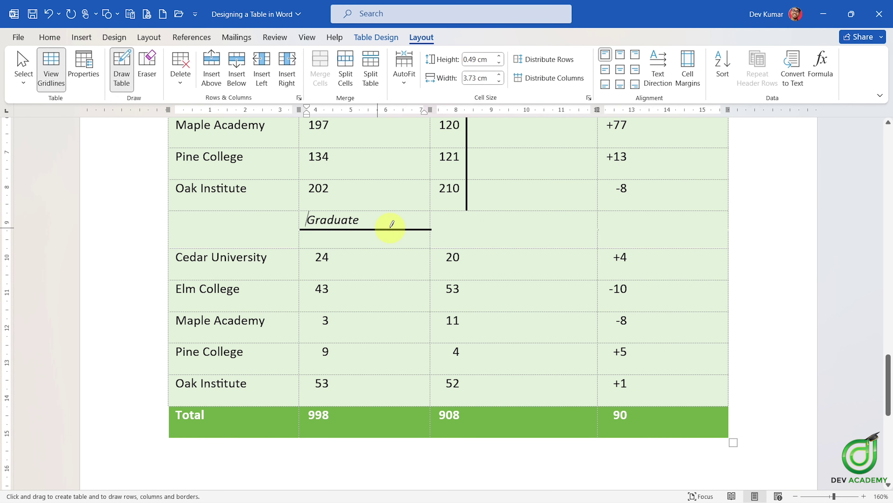
click(374, 36)
scroll(635, 132, up, 2)
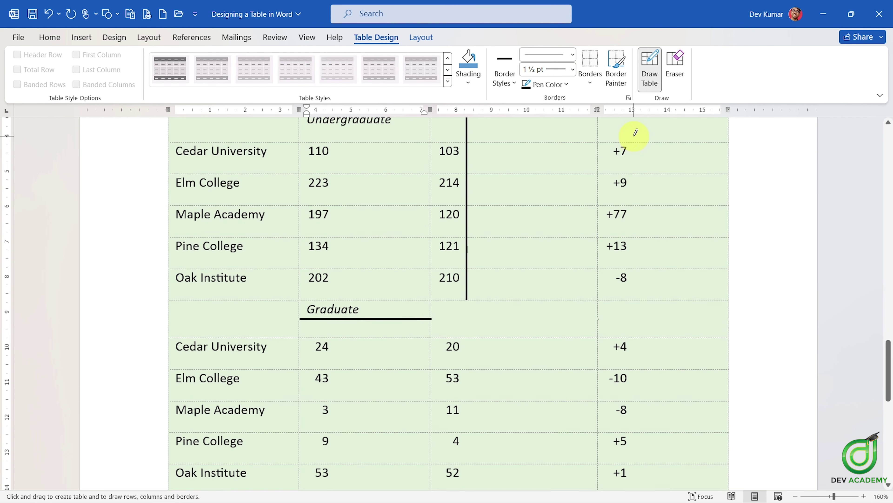
Step: Use the Eraser to remove the lines beside 103 and 121 and under Graduate
click(675, 67)
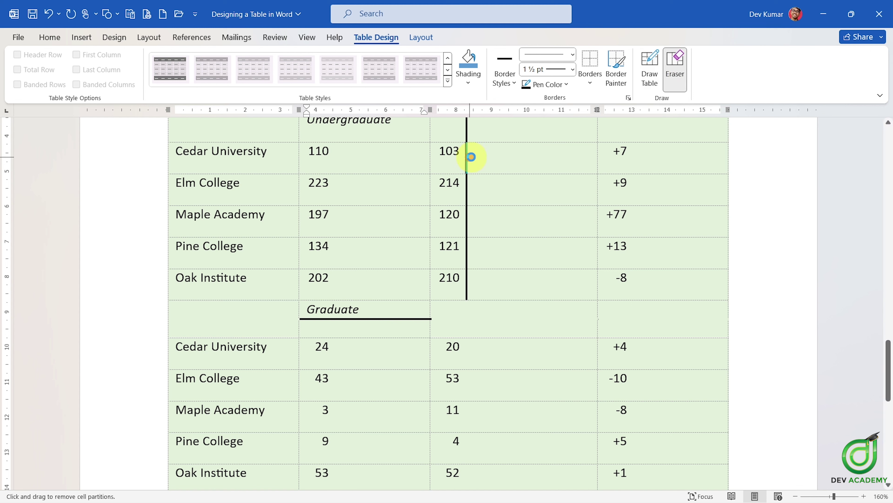
click(471, 157)
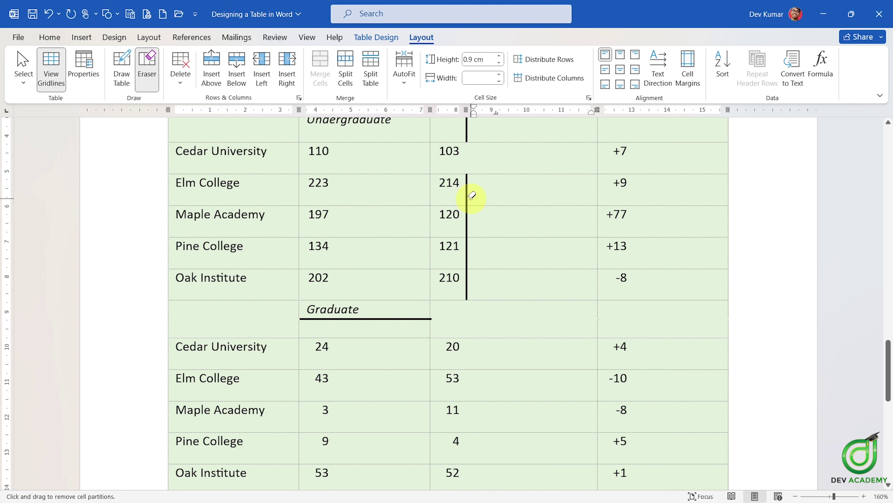
click(374, 320)
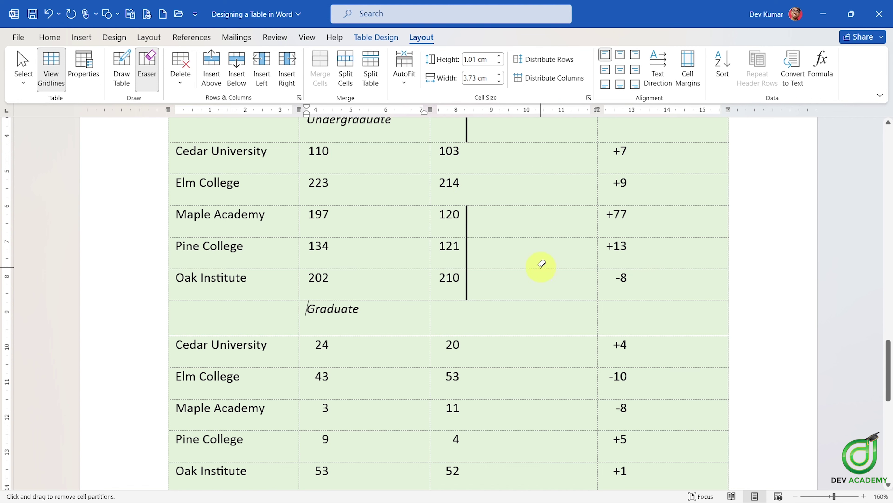
click(467, 251)
scroll(477, 250, up, 3)
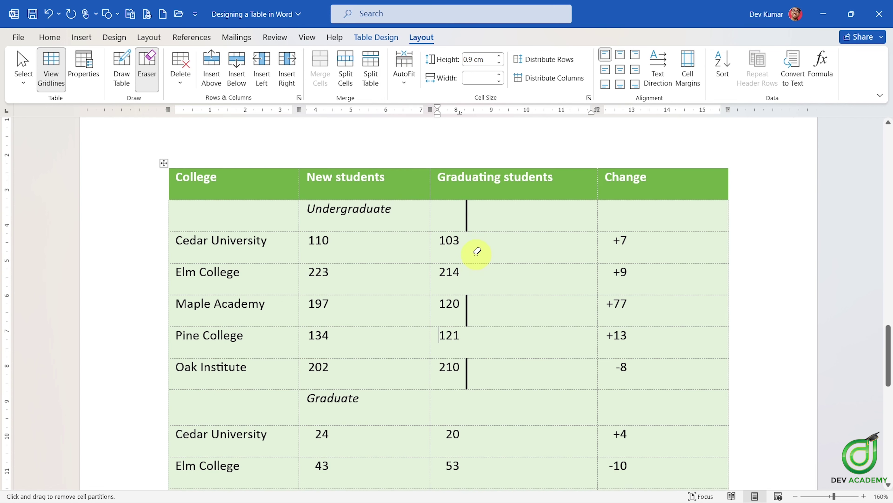
click(369, 37)
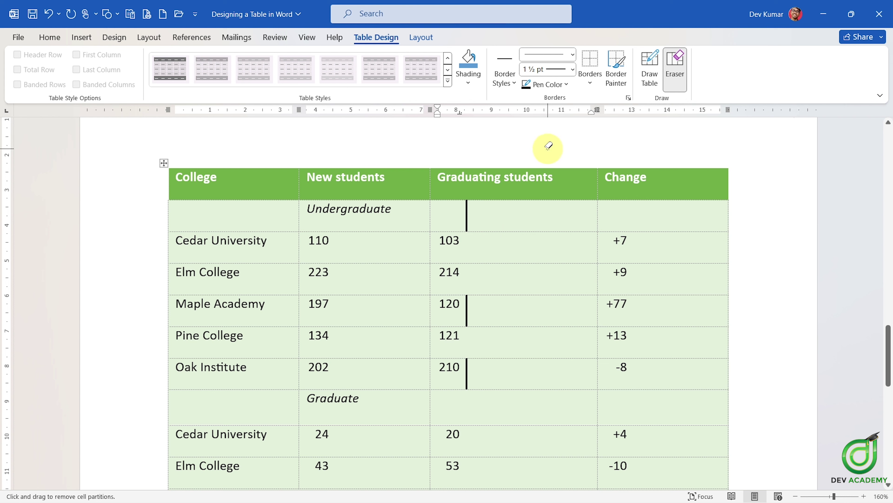
Step: Switch the Eraser off and place the insertion point back inside the table
click(680, 81)
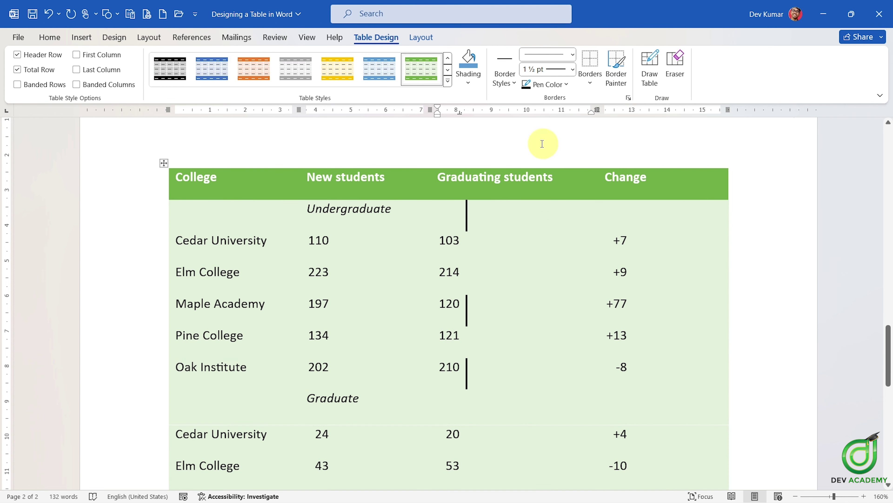
click(674, 84)
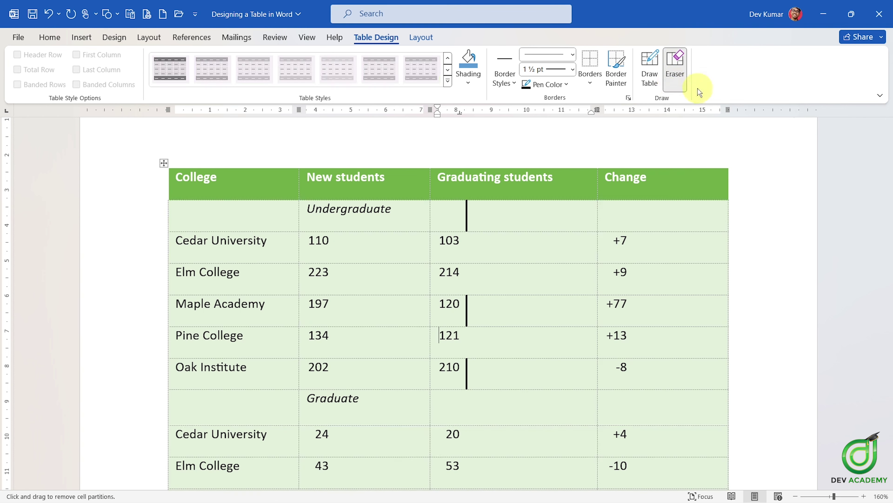
click(681, 70)
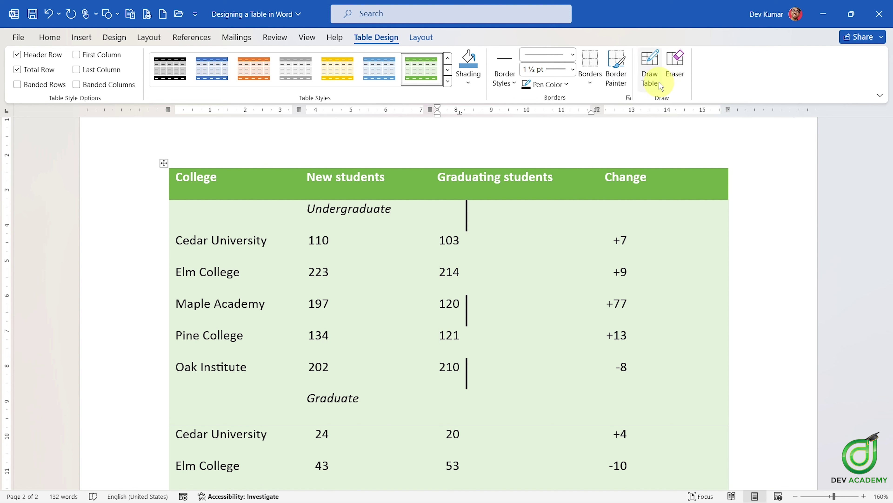
click(422, 37)
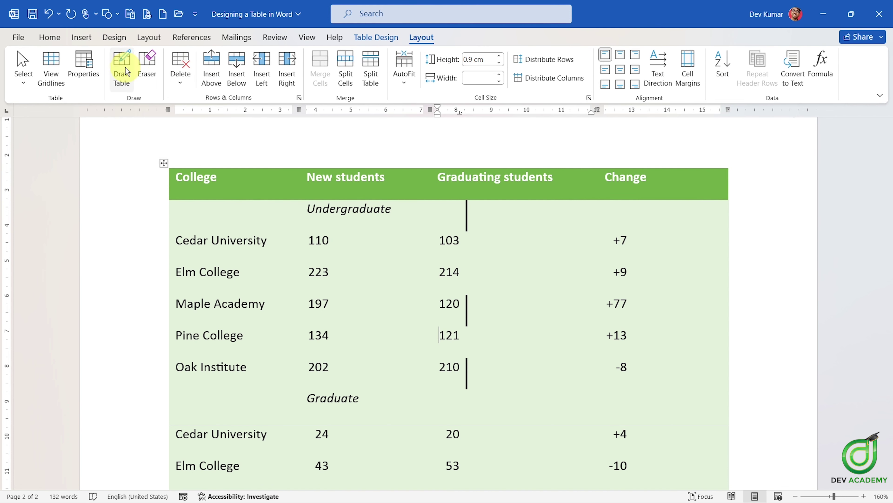
click(396, 40)
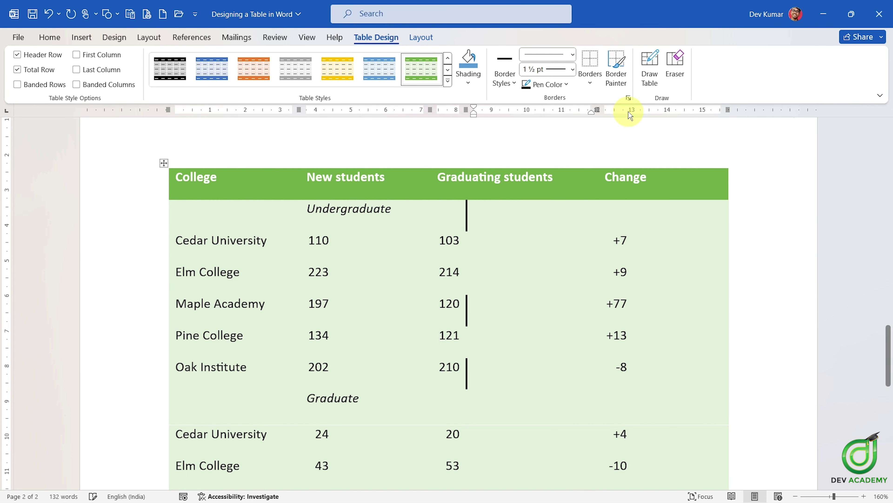
scroll(459, 181, up, 1)
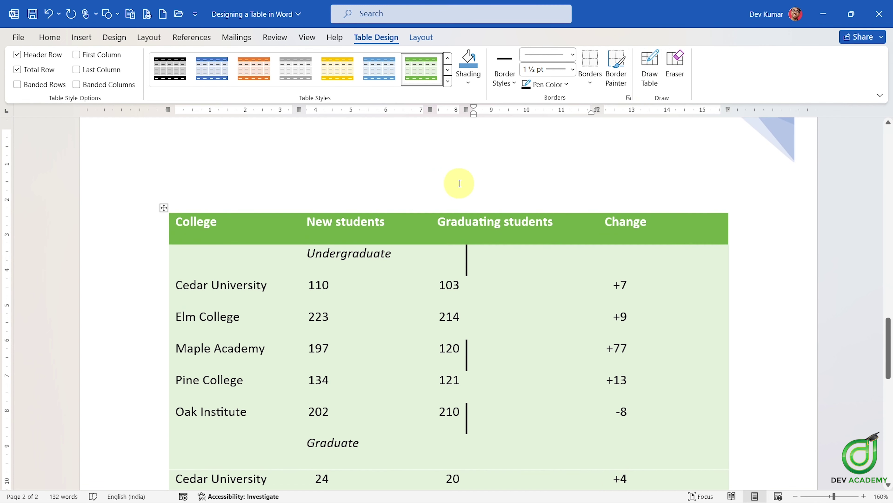
click(459, 183)
click(526, 298)
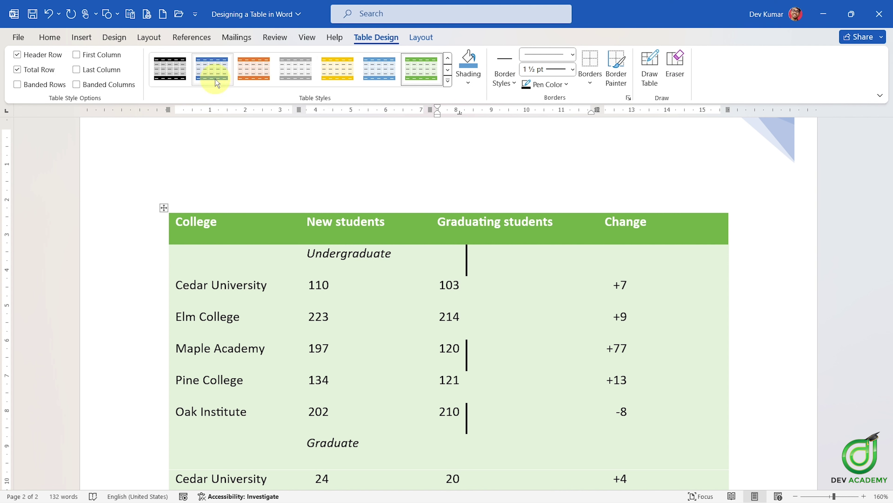
Step: Apply the blue grid table style from the Table Styles gallery and view it
click(448, 81)
click(378, 266)
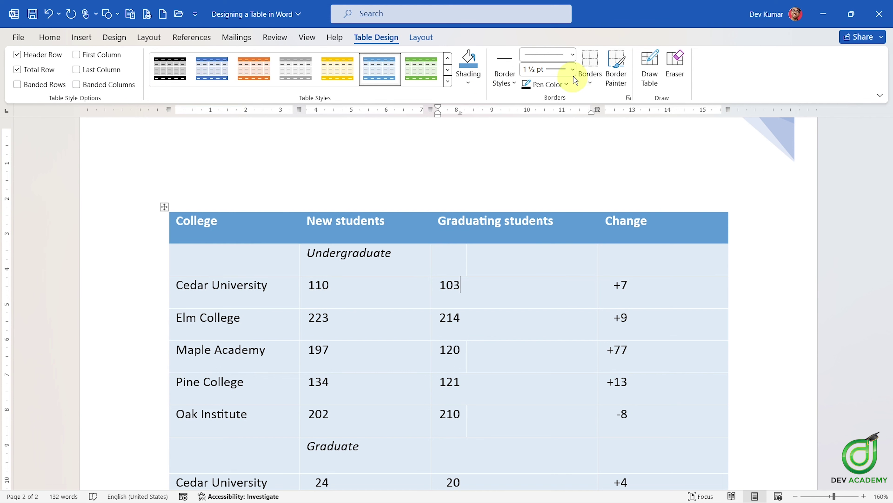
click(512, 199)
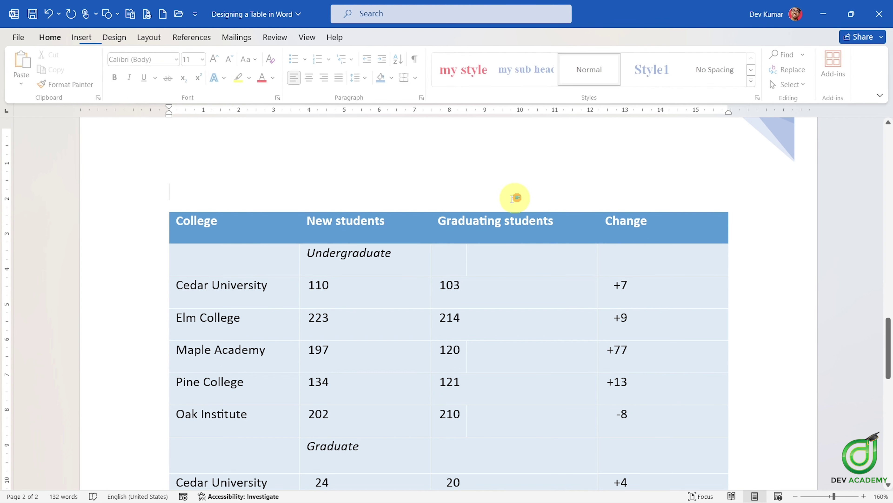
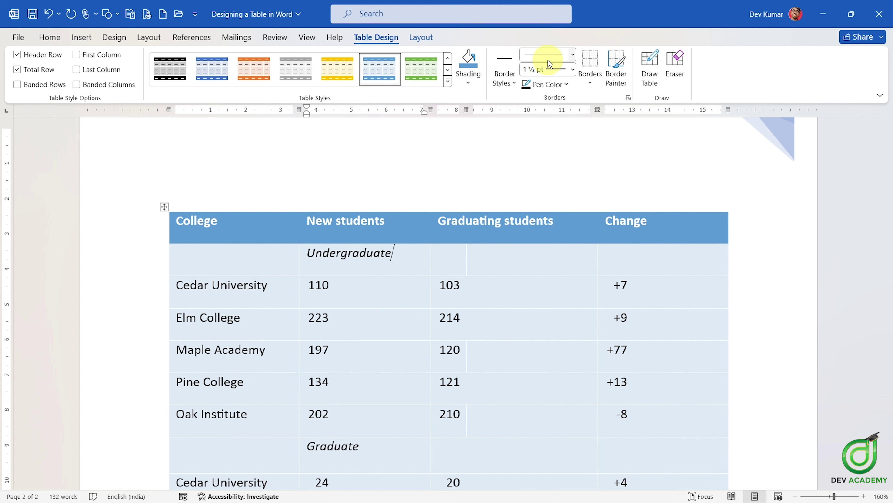
click(514, 83)
click(507, 85)
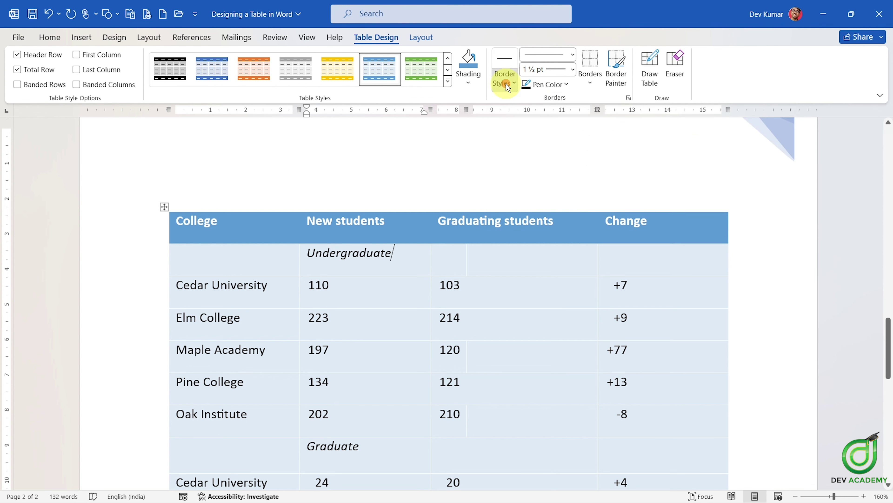